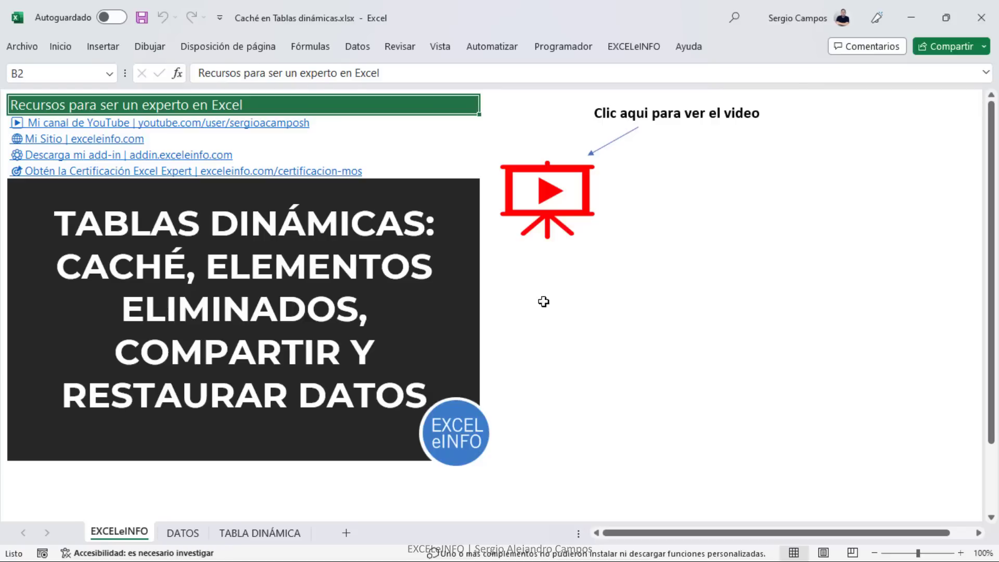
Step: Format DATOS range A1:N50001 as a table with headers, then check its extent
left_click(183, 533)
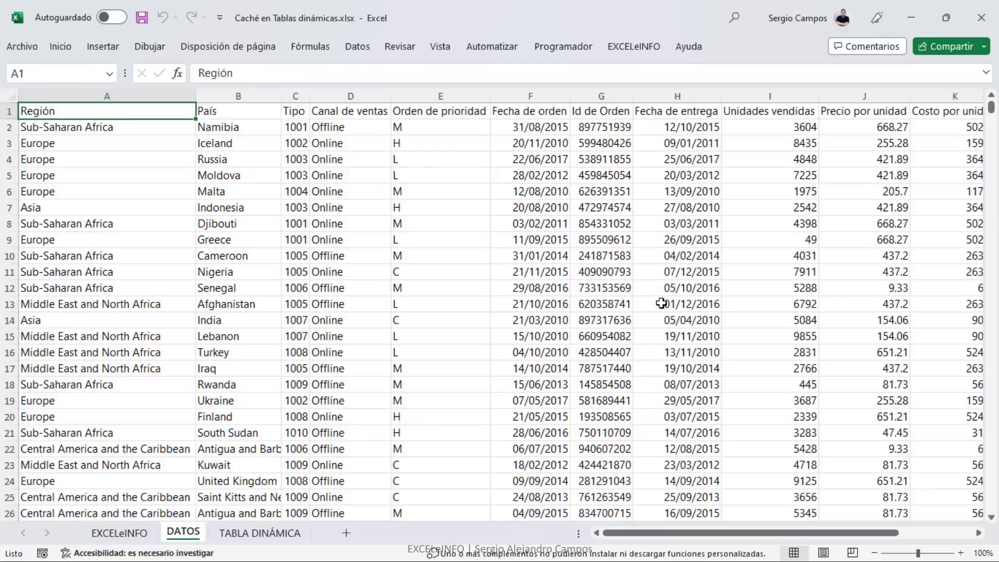
key("ctrl+t")
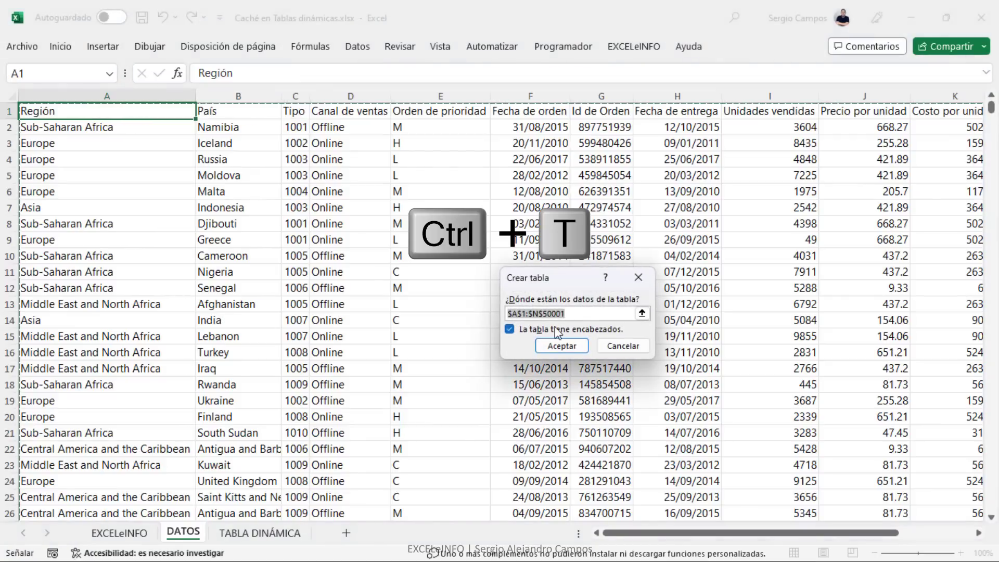
left_click(553, 345)
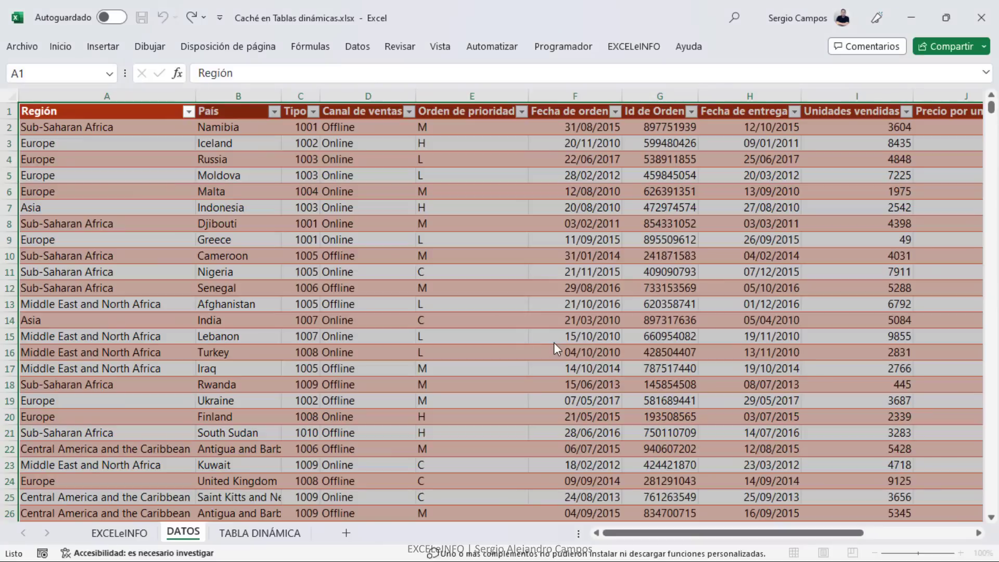
key("ctrl+Right")
key("ctrl+Down")
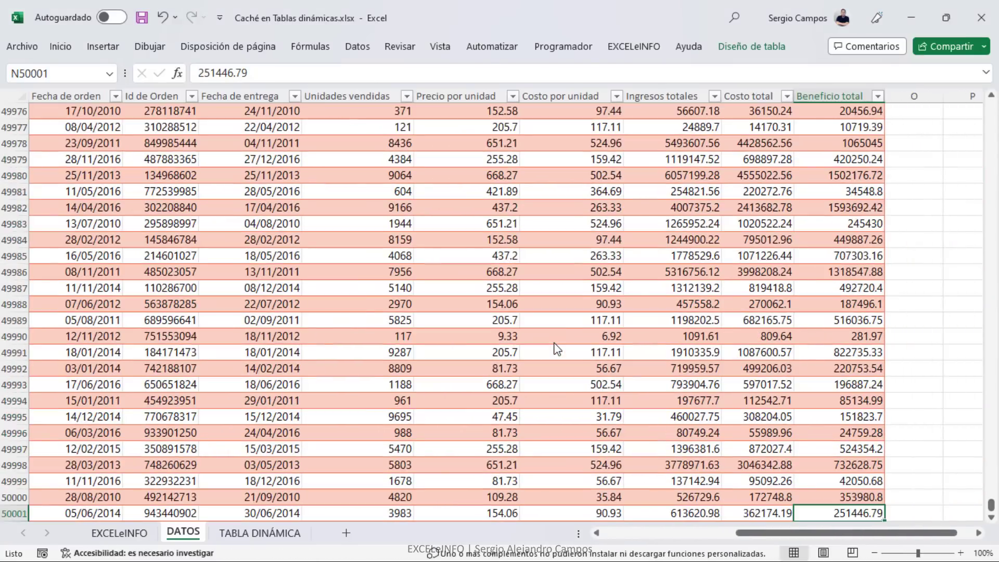
key("ctrl+Up")
key("ctrl+Left")
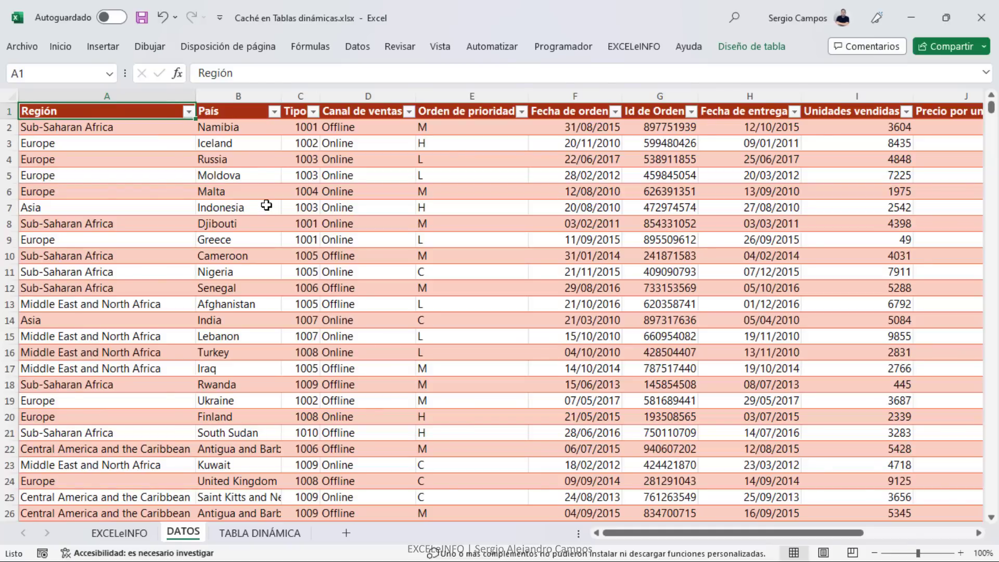
Step: Insert an empty pivot table from the data table at 'TABLA DINÁMICA'!$A$1
left_click(103, 47)
left_click(55, 107)
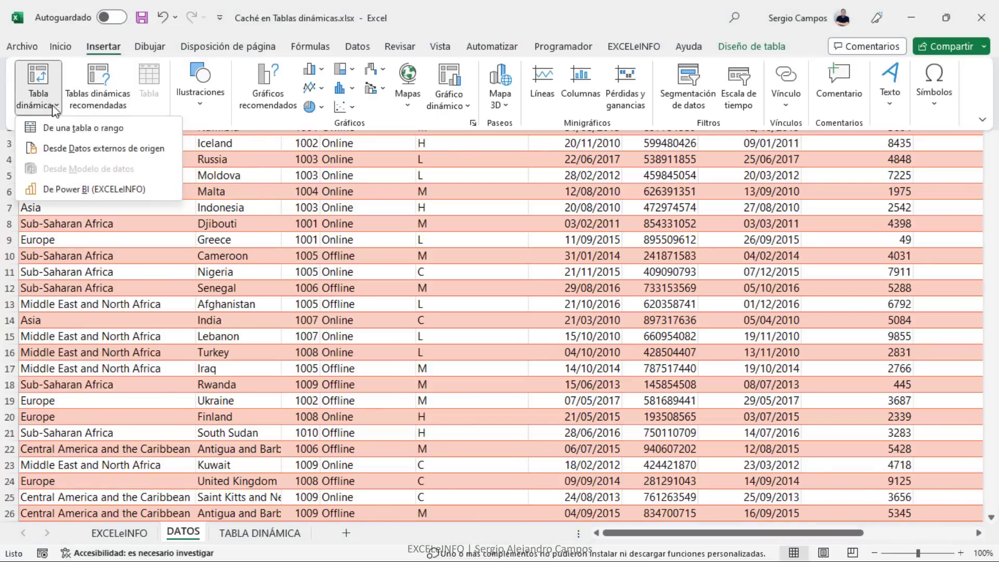
left_click(128, 130)
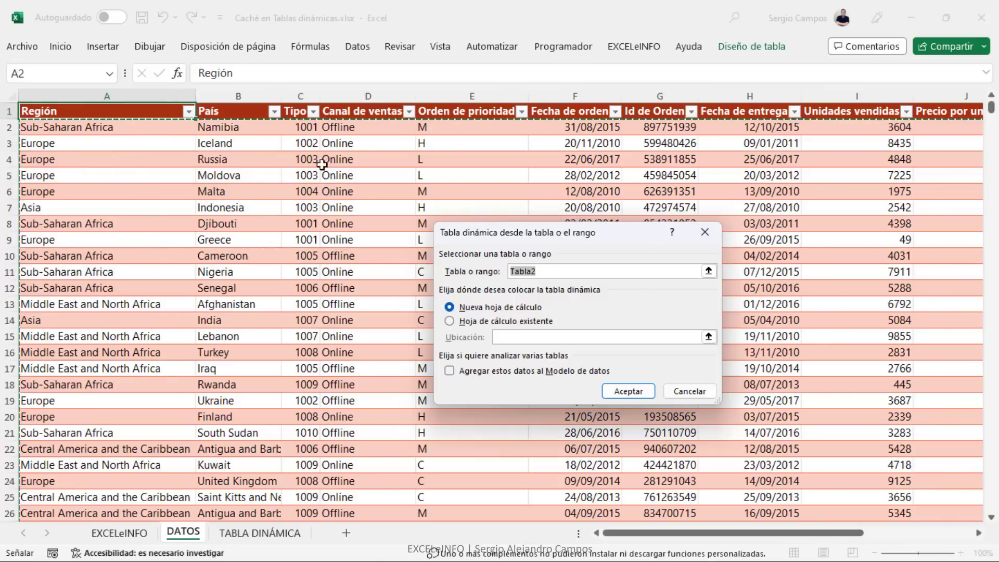
left_click(479, 323)
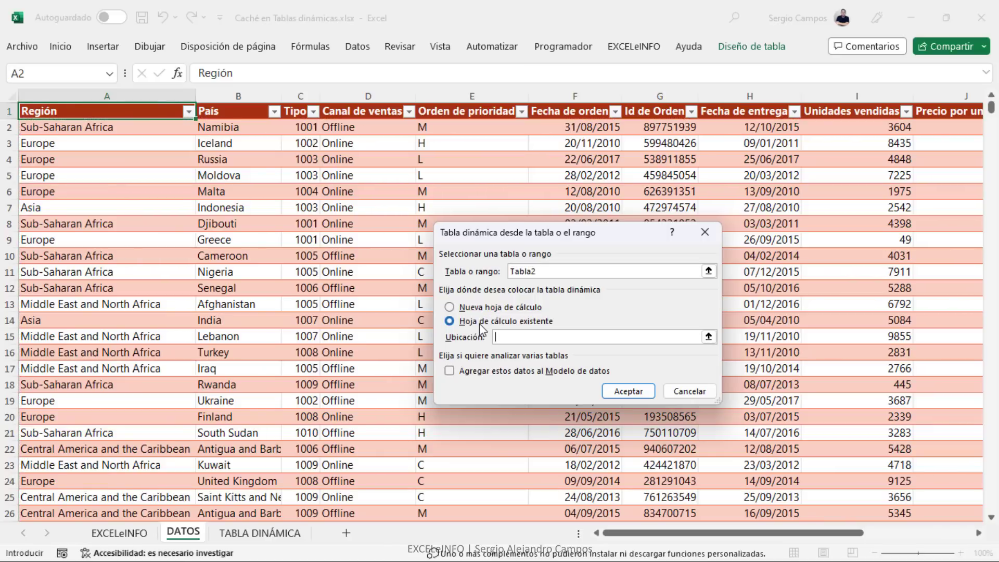
left_click(271, 541)
left_click(65, 111)
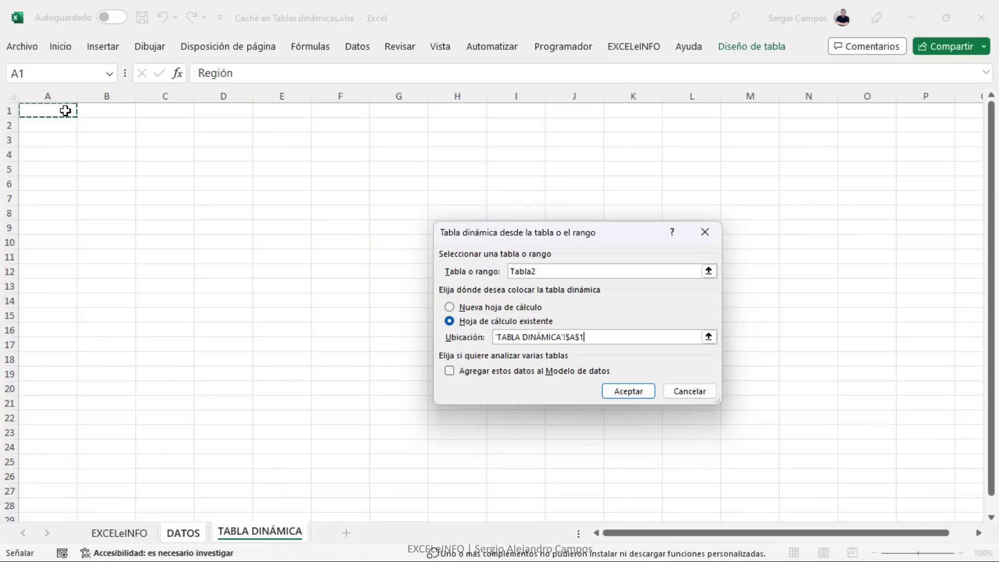
left_click(634, 394)
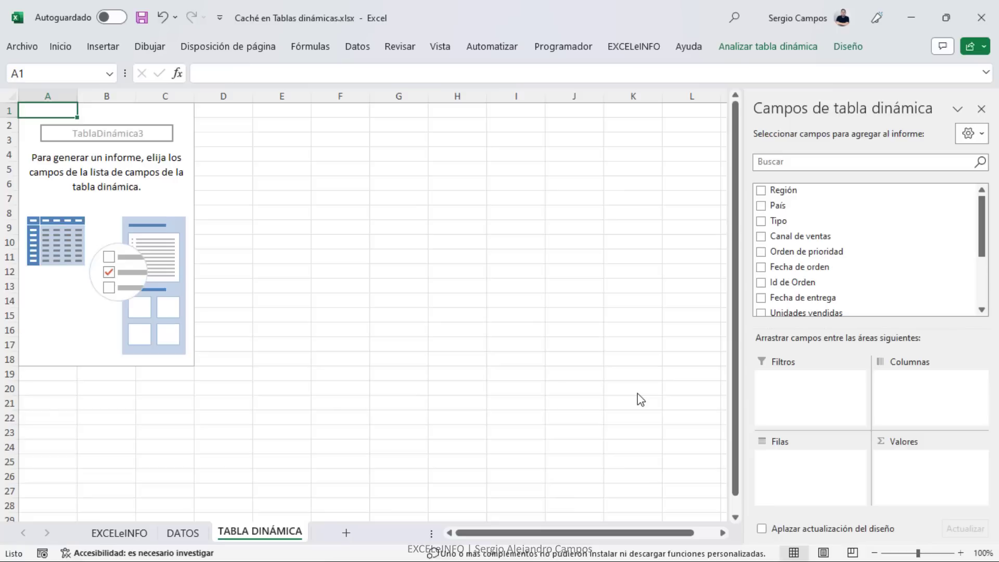
left_click(182, 532)
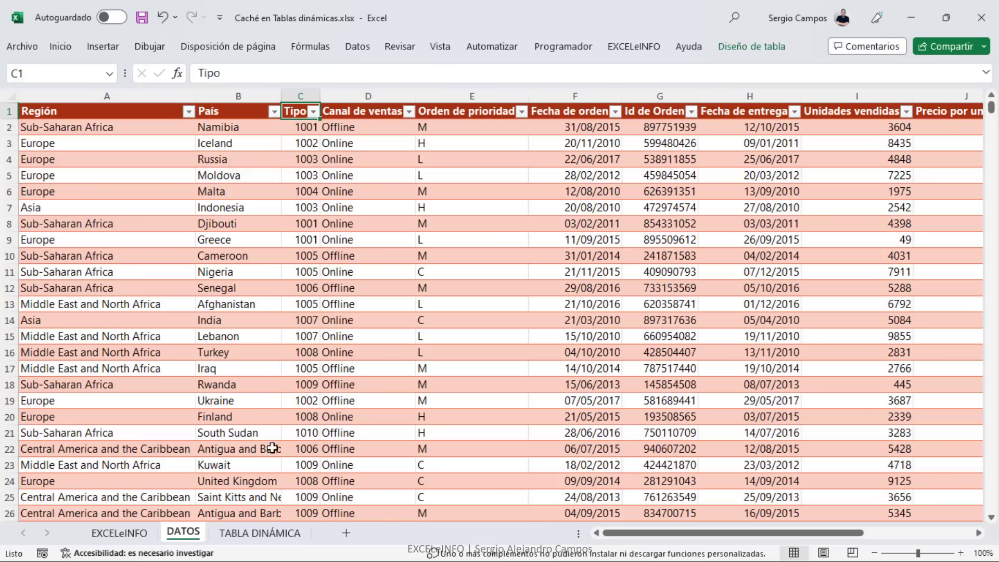
Step: Put Tipo in the pivot rows and sum Costo total as values
left_click(260, 533)
left_click_drag(815, 226, 809, 471)
scroll(854, 260, "down", 3)
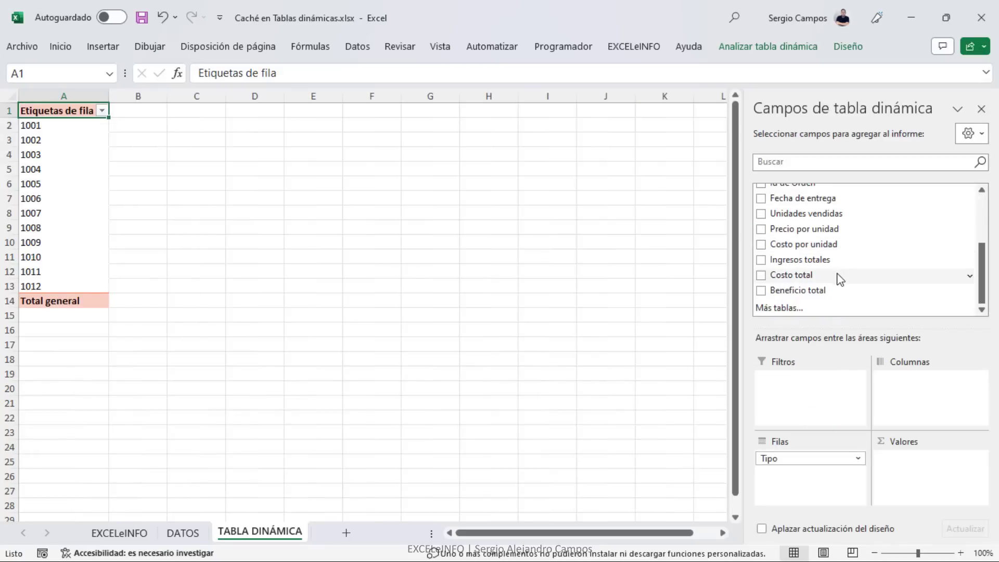
left_click_drag(841, 279, 916, 459)
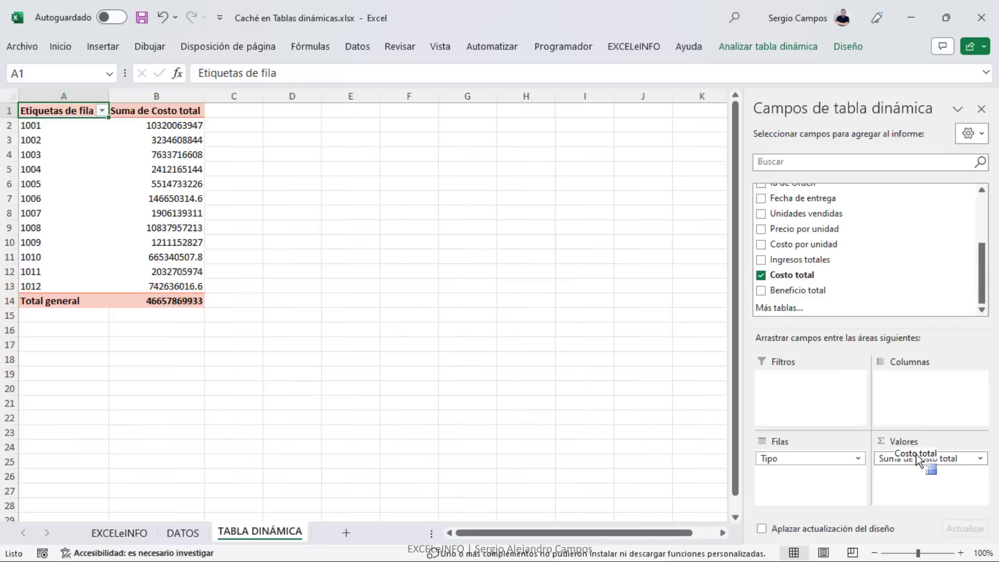
left_click(61, 127)
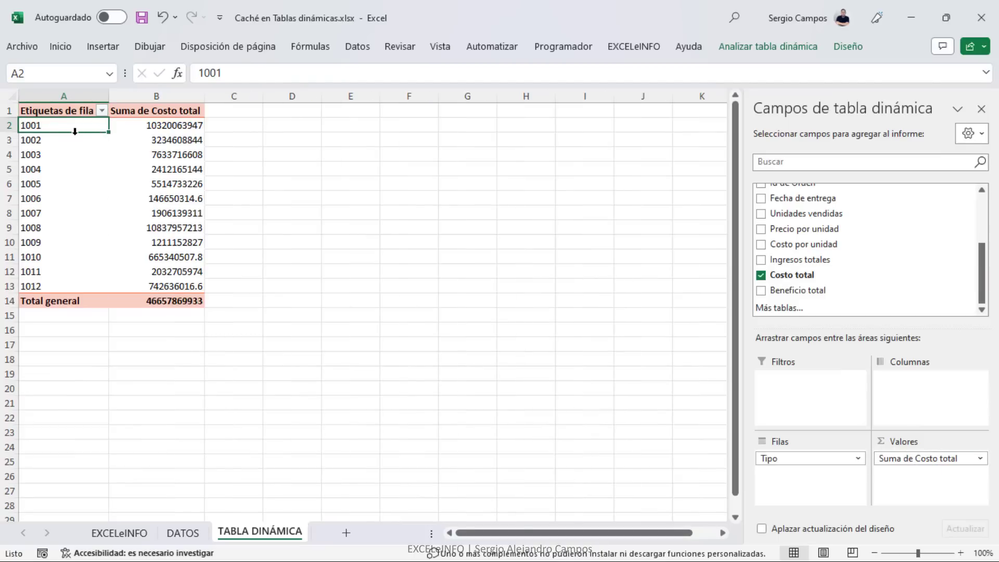
Step: Insert a slicer for the Tipo field
left_click(773, 48)
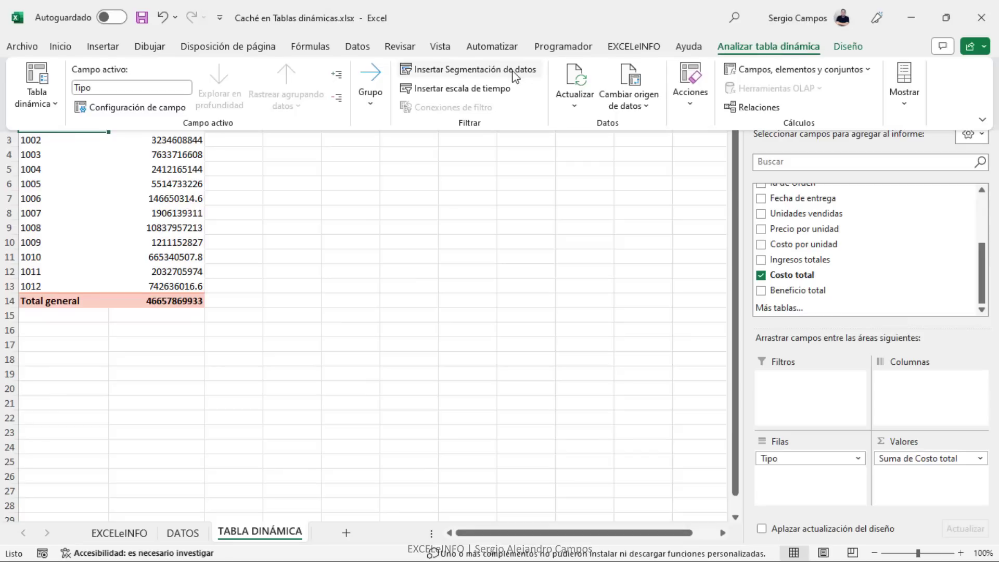
left_click(514, 75)
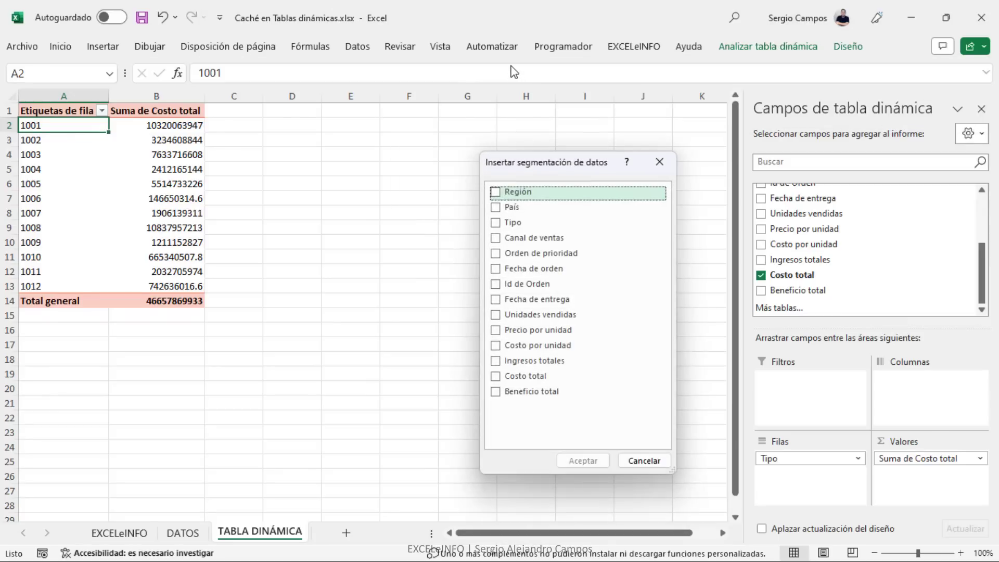
left_click(495, 223)
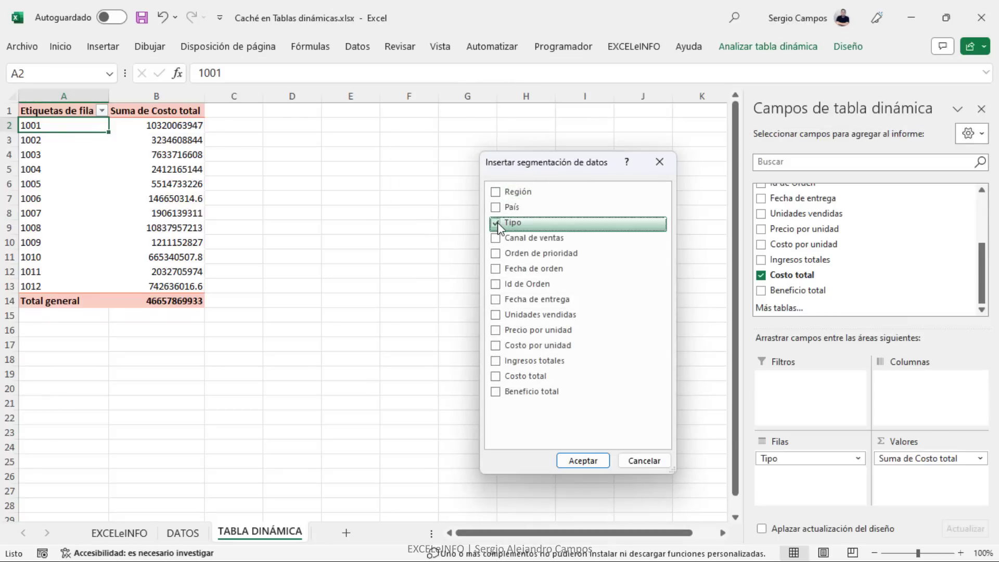
left_click(581, 461)
Step: Try slicer filters 1001, 1002 and 1003, then clear the filter to show all types
left_click(265, 143)
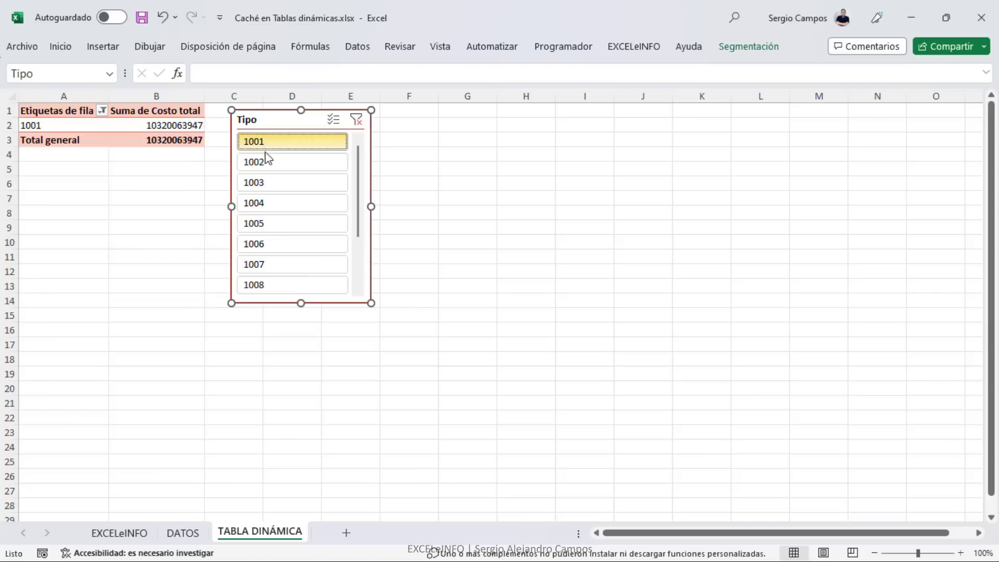
left_click(264, 161)
left_click(265, 175)
left_click(267, 139)
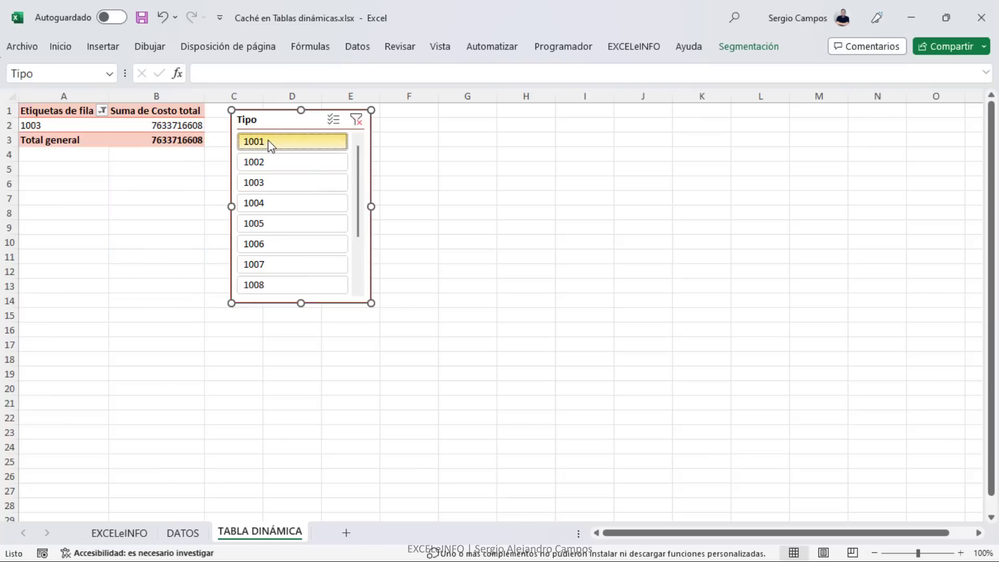
left_click(359, 120)
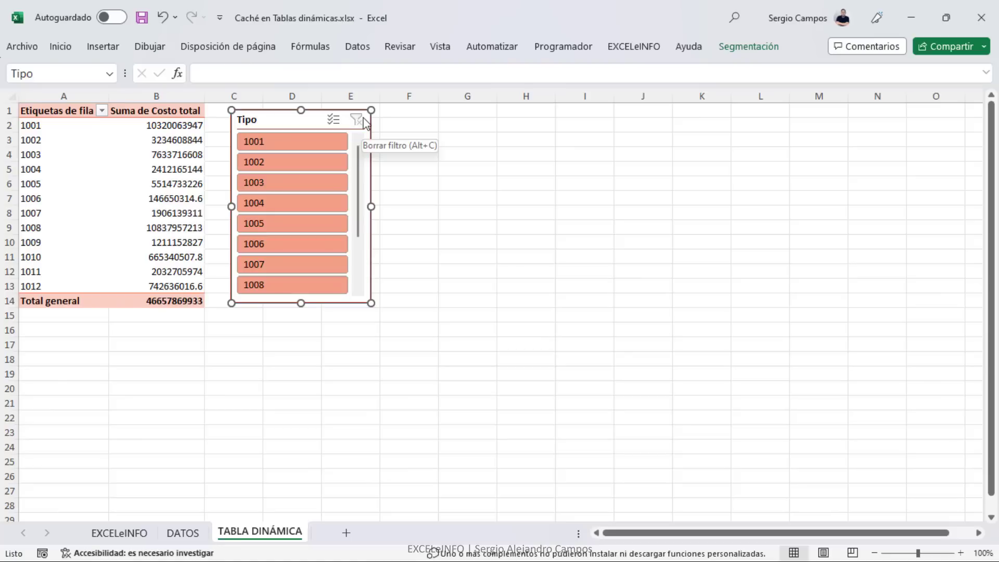
left_click(87, 129)
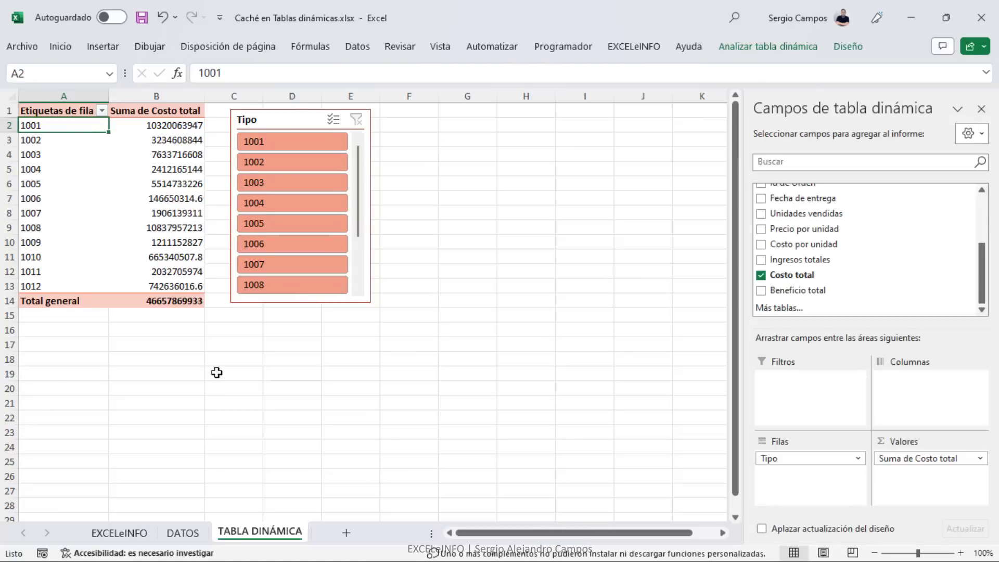
Step: Sort the DATOS table by Tipo ascending
key("ctrl+Page_Up")
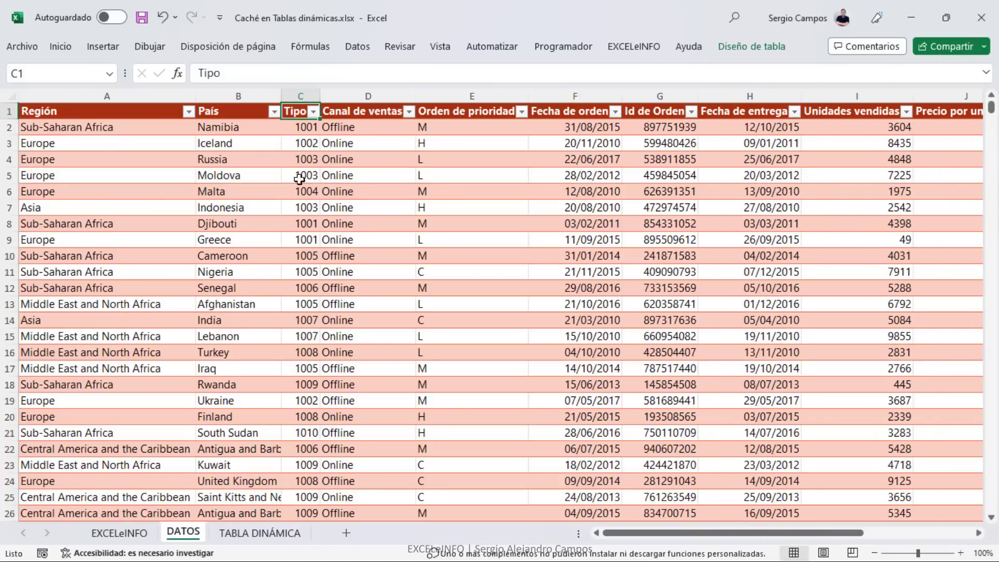
right_click(291, 112)
mouse_move(367, 357)
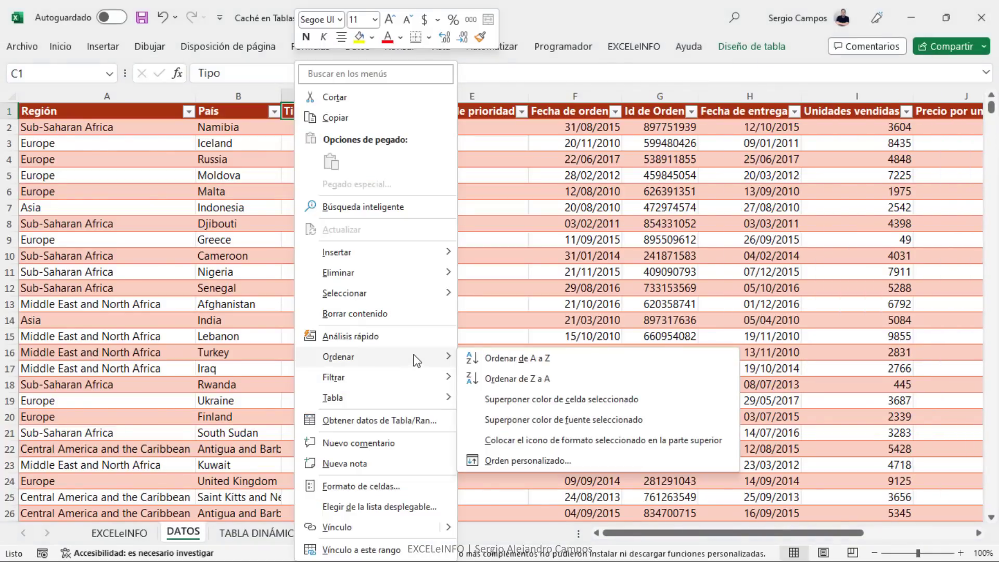
left_click(533, 358)
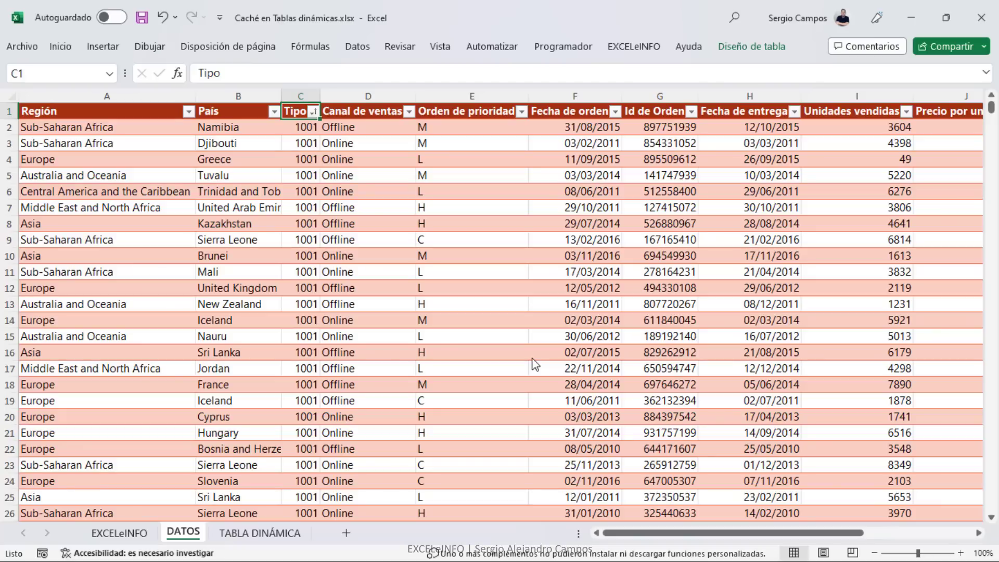
Step: Filter the Tipo column to show only 1001
key("alt+Down")
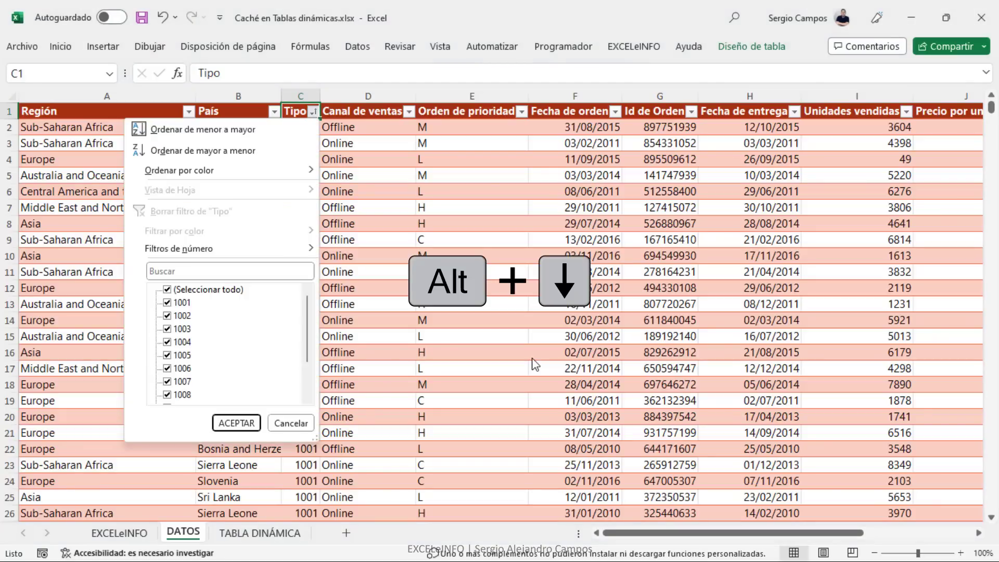
key("Tab")
key("space")
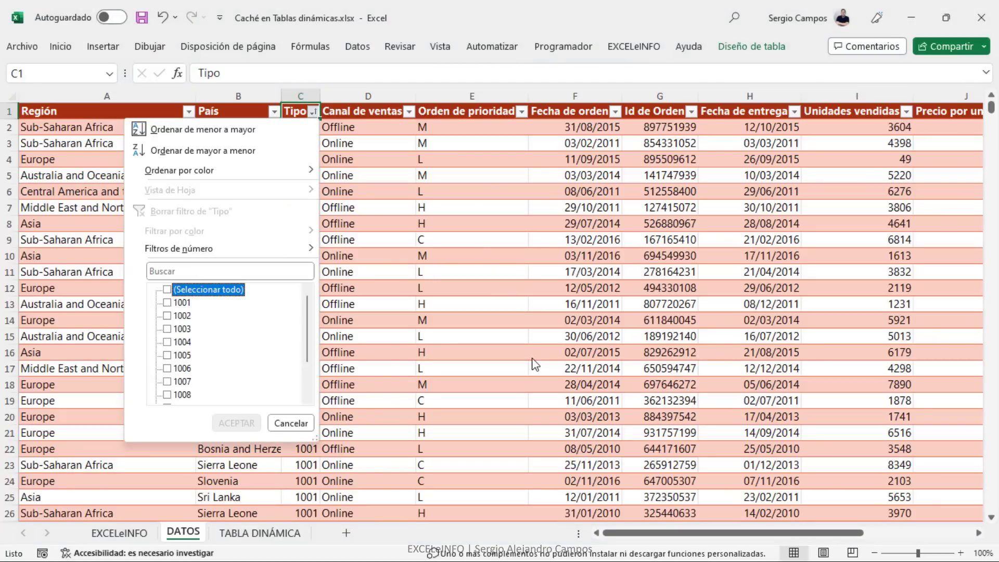
key("Down")
key("space")
key("Down")
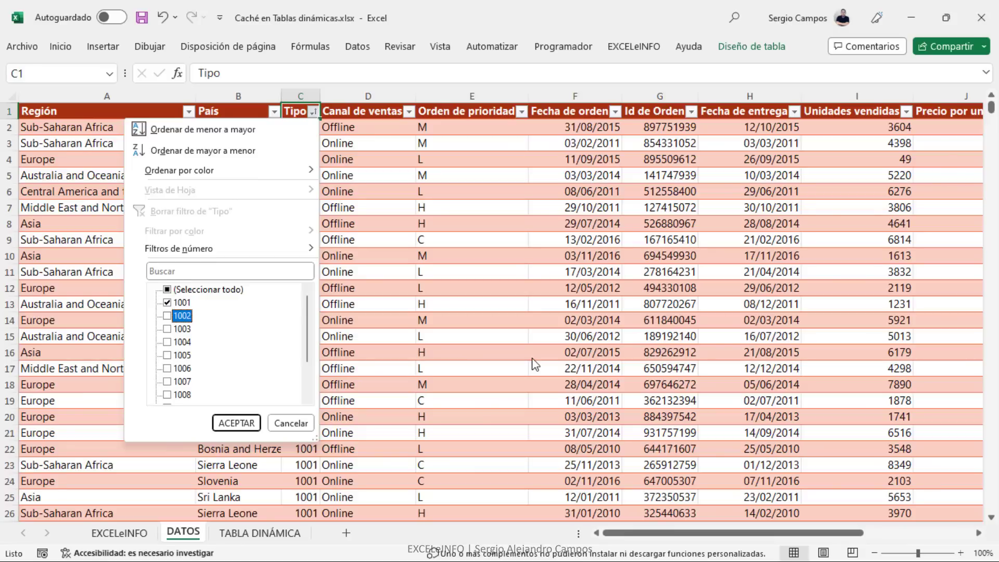
key("Tab")
key("Return")
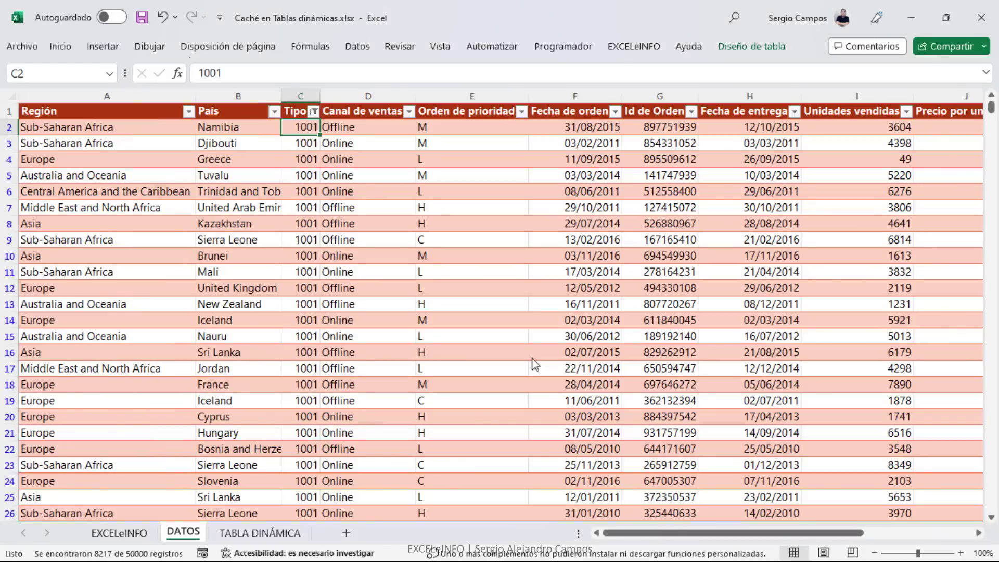
Step: Delete all visible Tipo 1001 rows as entire sheet rows
key("ctrl+shift+Down")
right_click(306, 240)
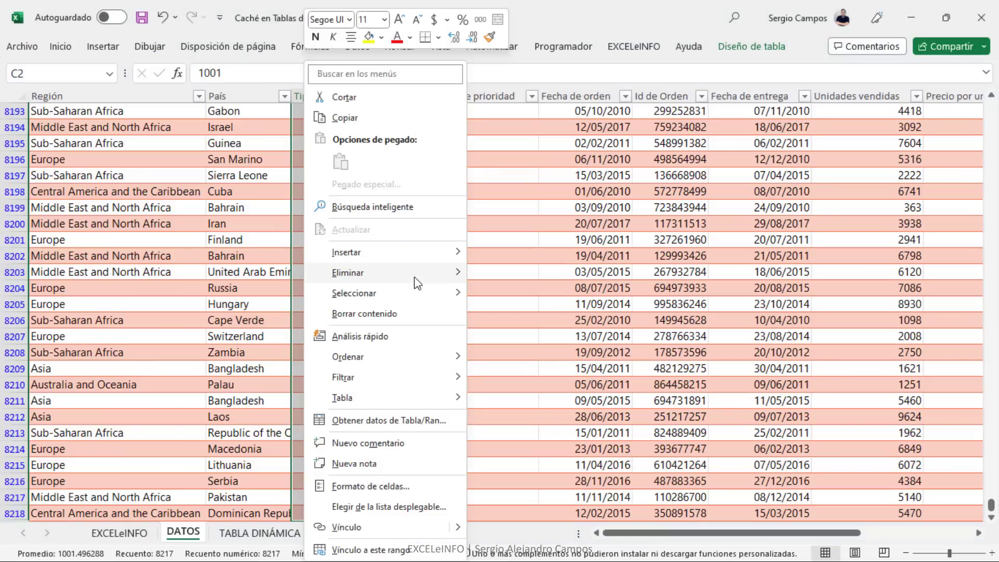
mouse_move(348, 273)
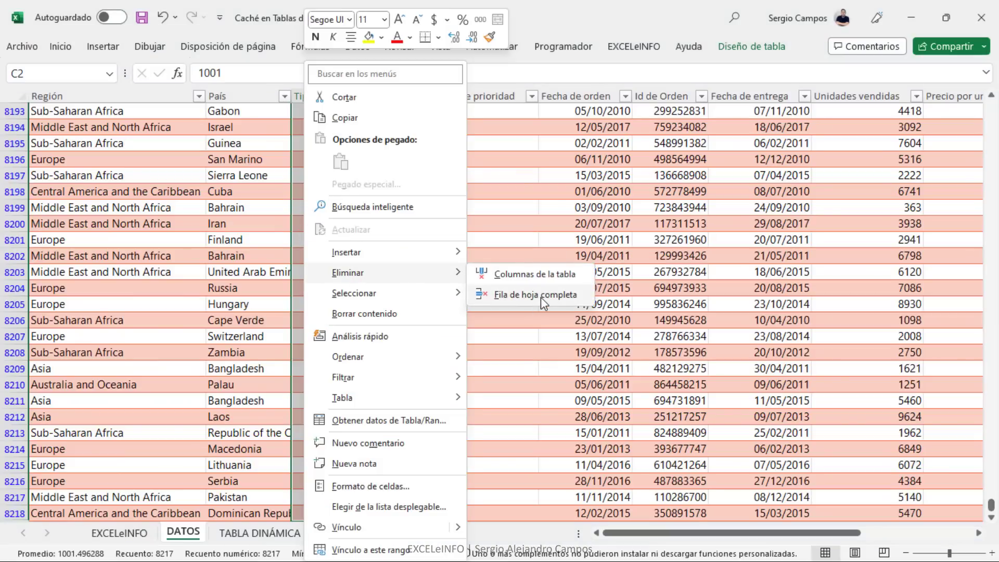
left_click(541, 298)
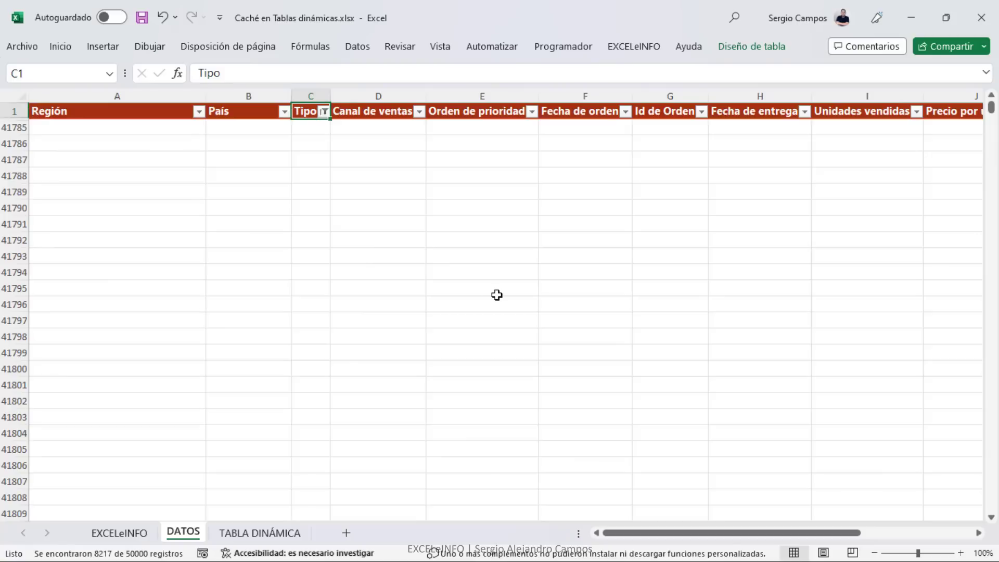
Step: Clear the DATOS table filter and refresh the pivot table from the changed data
key("ctrl+shift+l")
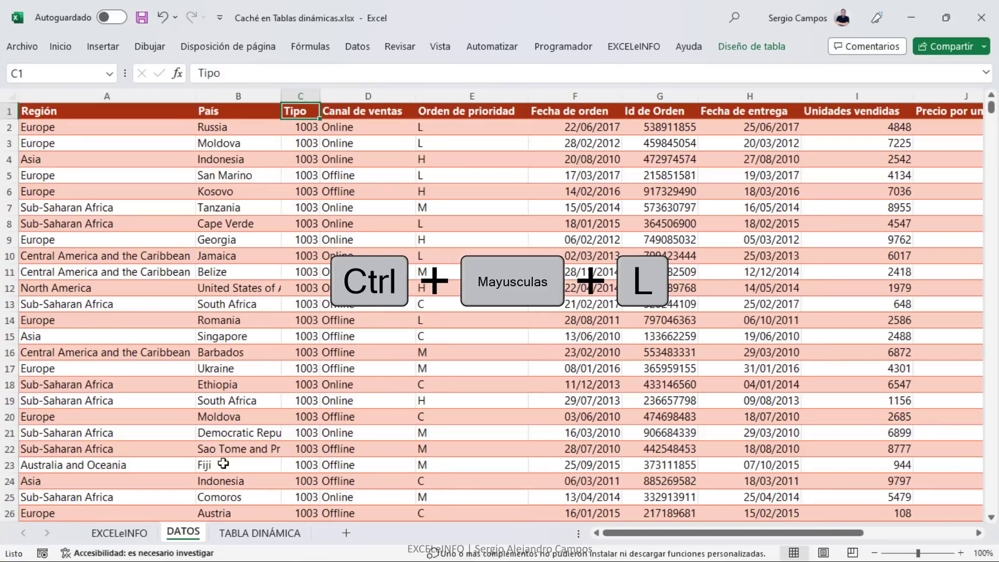
left_click(250, 536)
left_click(83, 144)
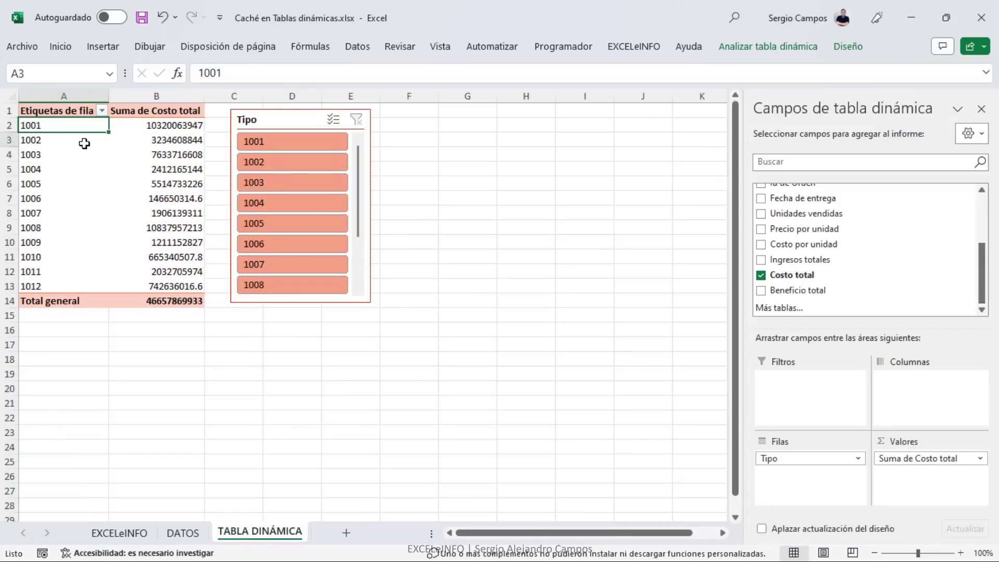
right_click(84, 143)
left_click(152, 225)
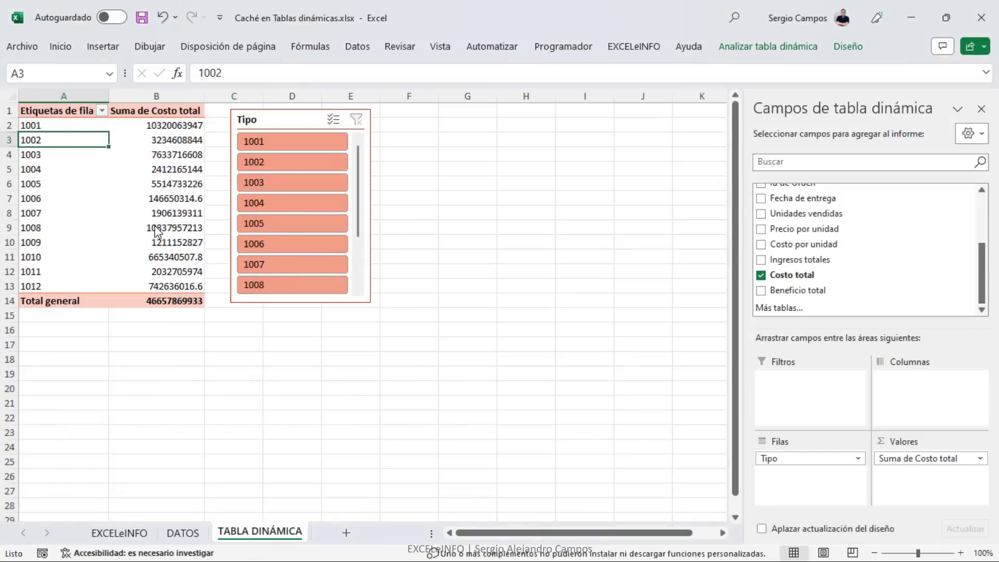
left_click(81, 125)
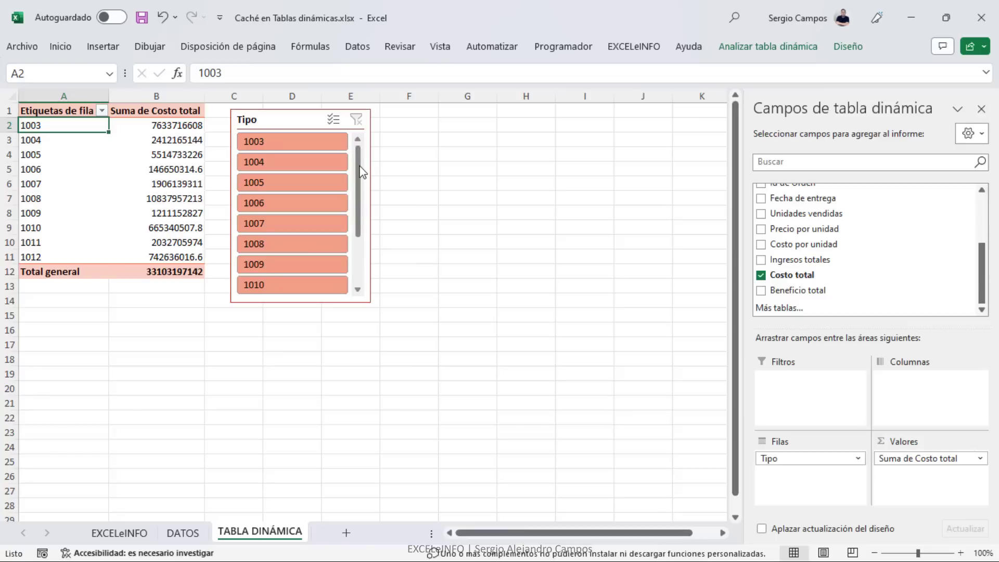
Step: Test slicer items 1001 and 1002, then clear the Tipo slicer filter
scroll(358, 172, "down", 2)
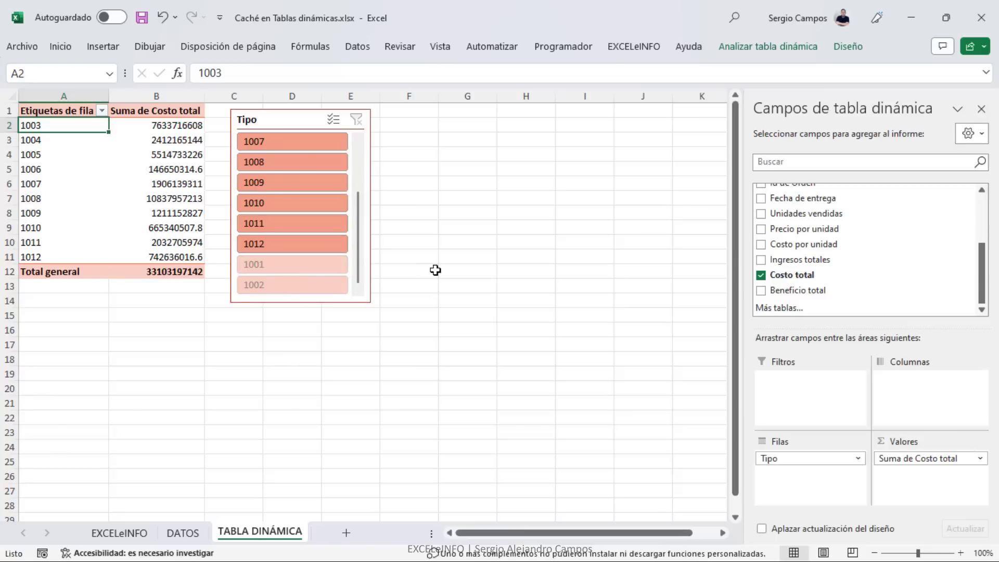
left_click(252, 266)
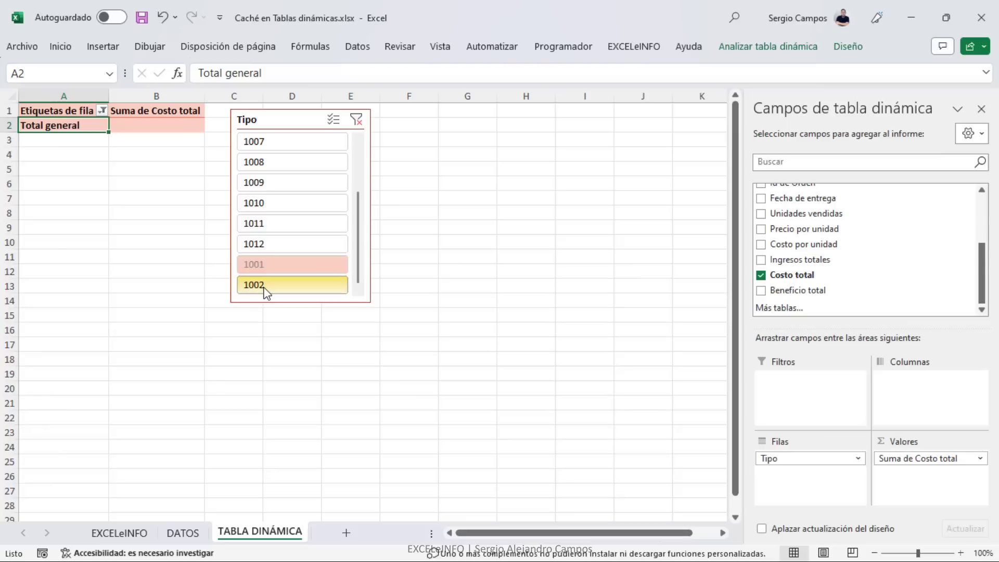
left_click(264, 289)
left_click(277, 265)
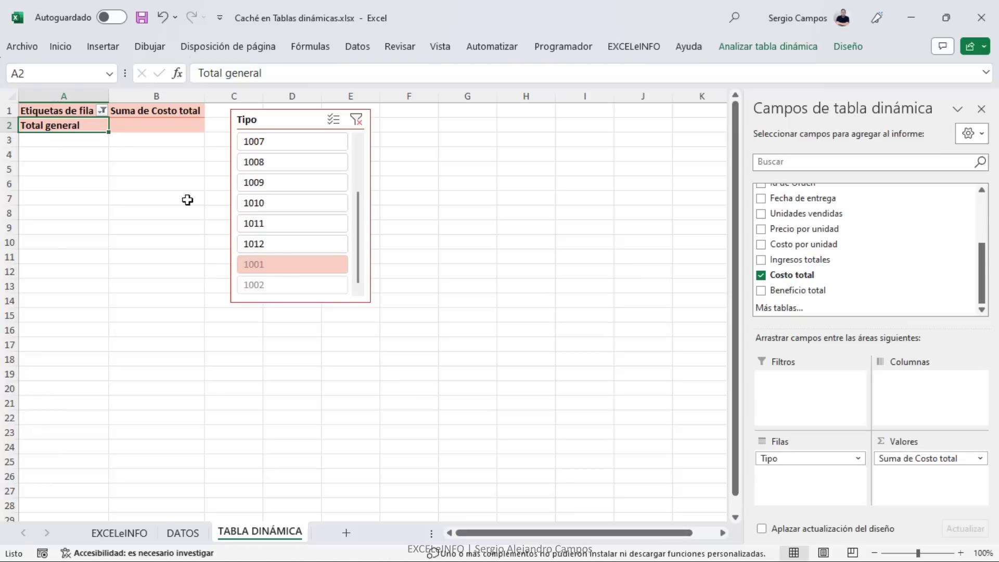
left_click(110, 125)
left_click(182, 533)
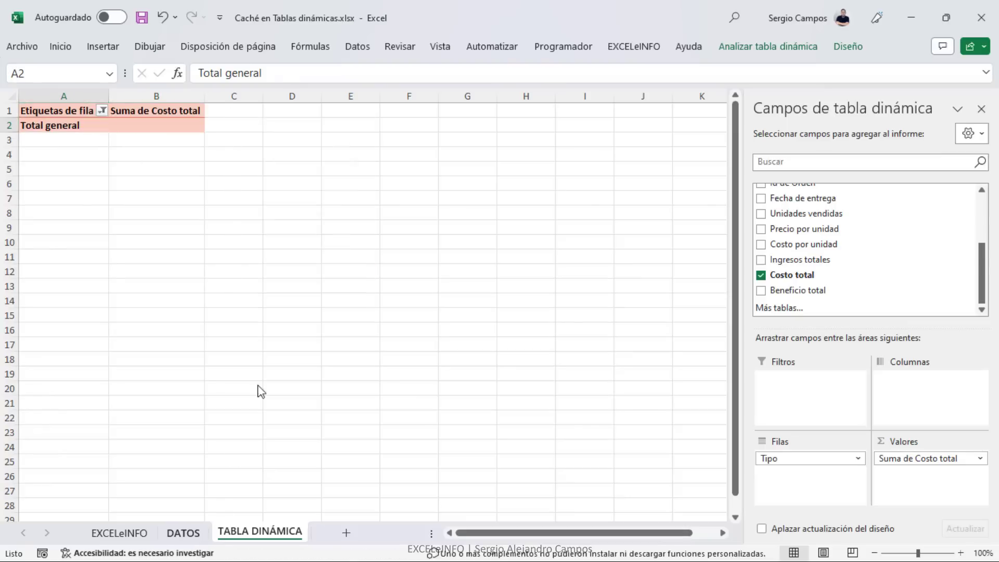
left_click(259, 533)
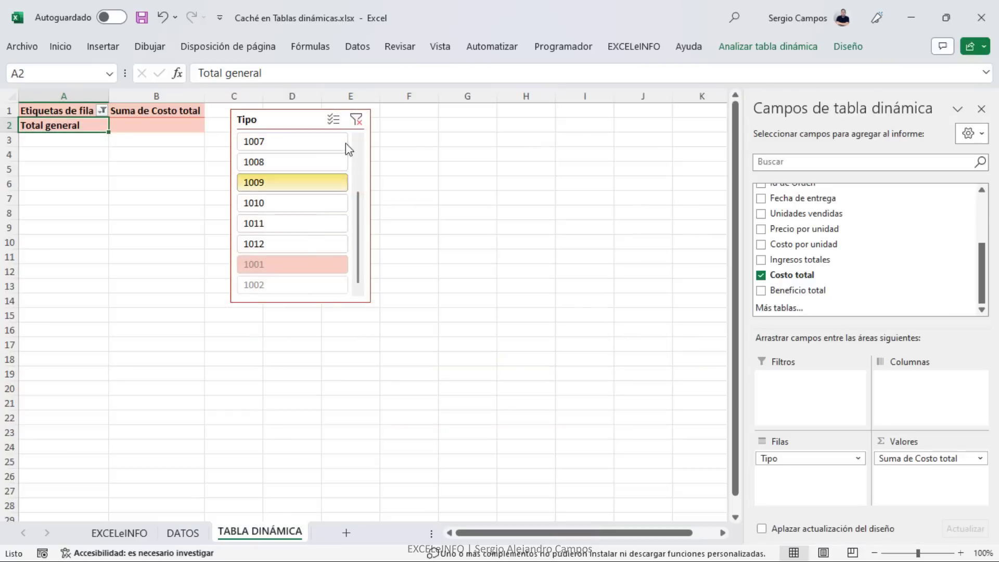
left_click(356, 120)
Step: Open the row labels filter list and close it without changes
left_click(183, 533)
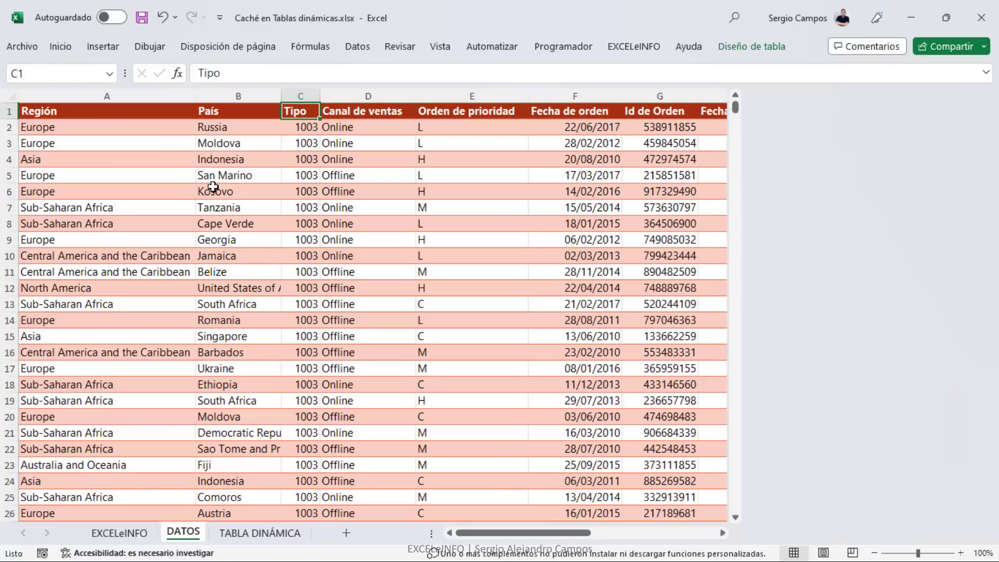
left_click(260, 533)
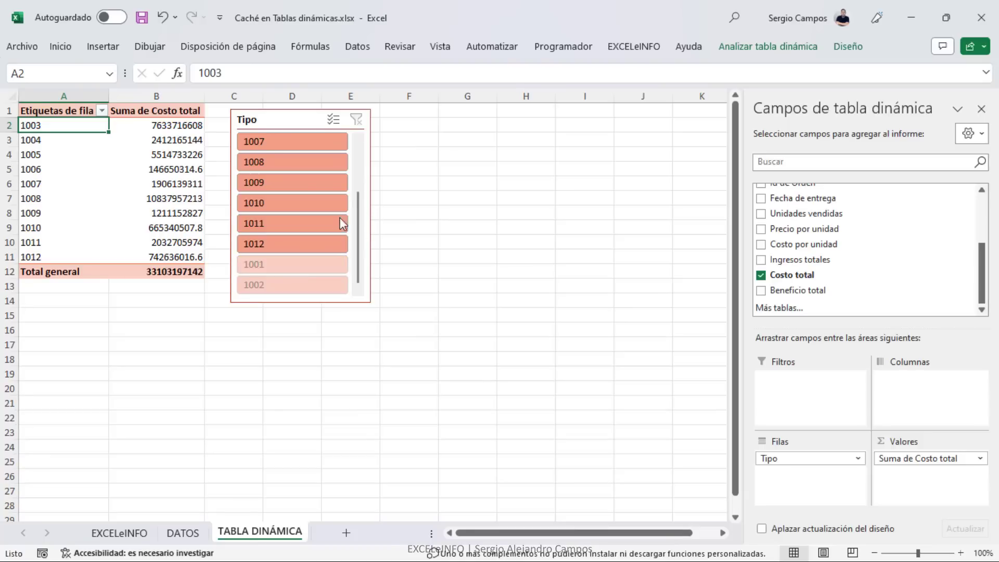
scroll(343, 223, "up", 2)
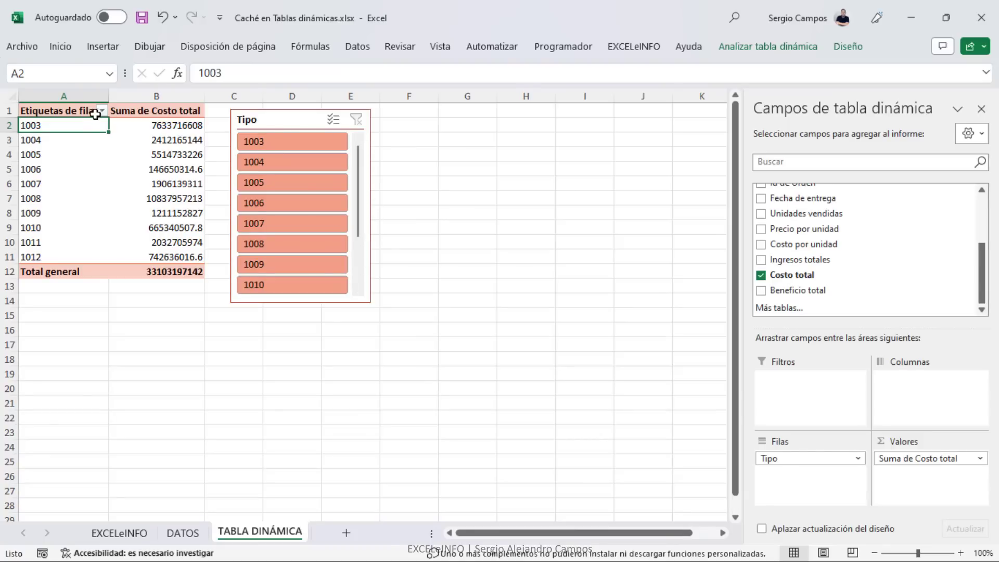
left_click(101, 111)
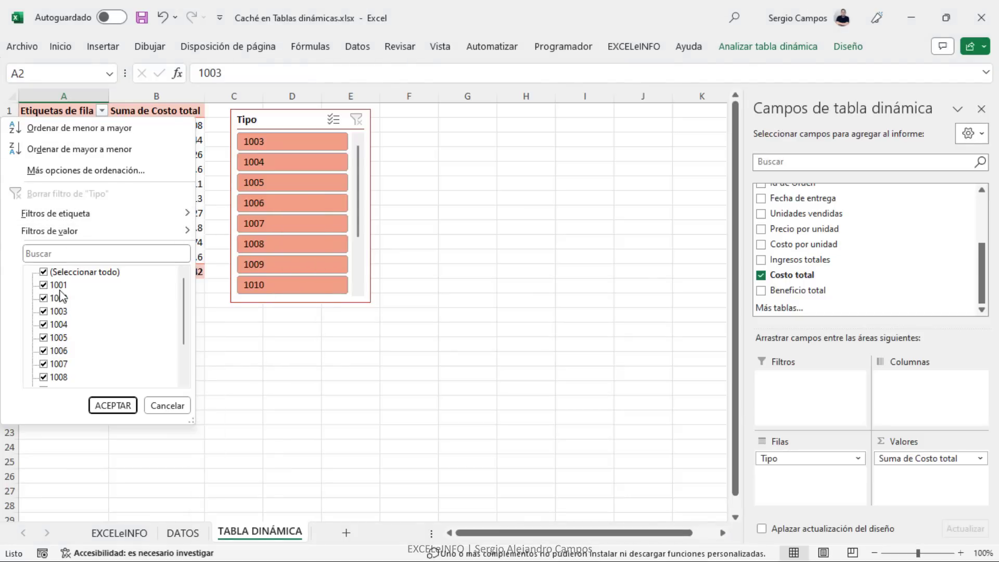
key("Escape")
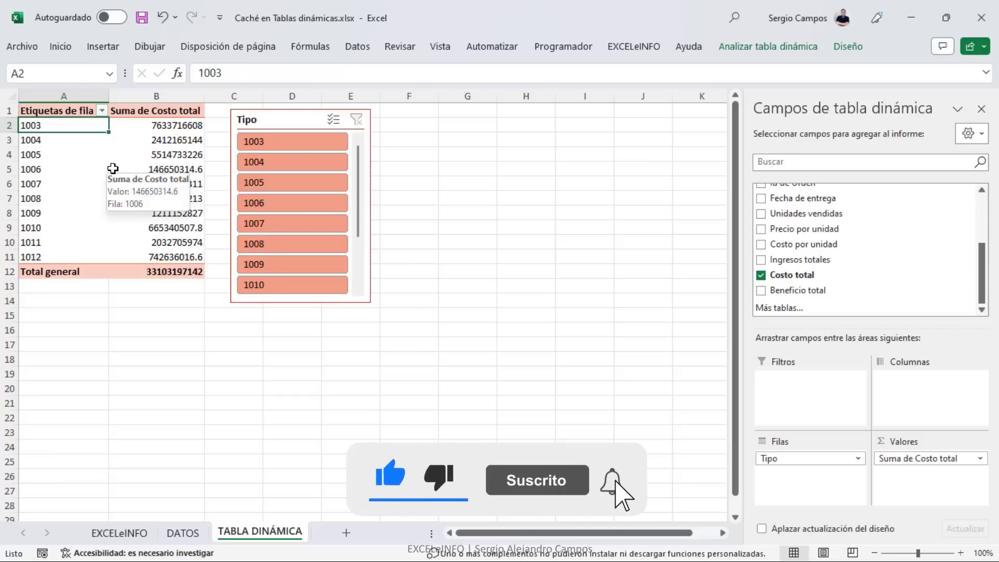
key("ctrl+Page_Up")
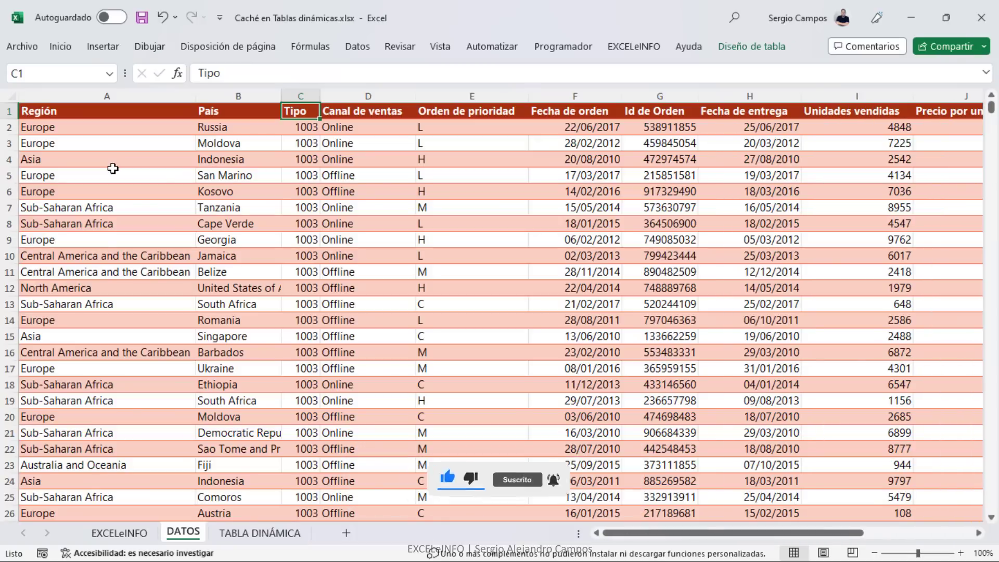
key("ctrl+Page_Down")
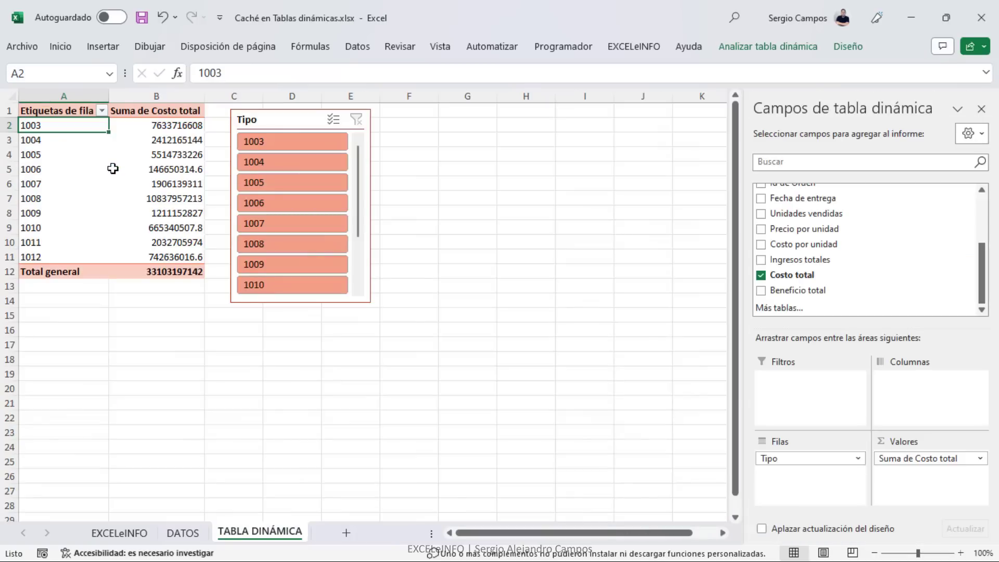
Step: Filter the pivot's row labels to only Tipo 1001 and 1002
left_click(102, 110)
left_click(43, 271)
left_click(44, 285)
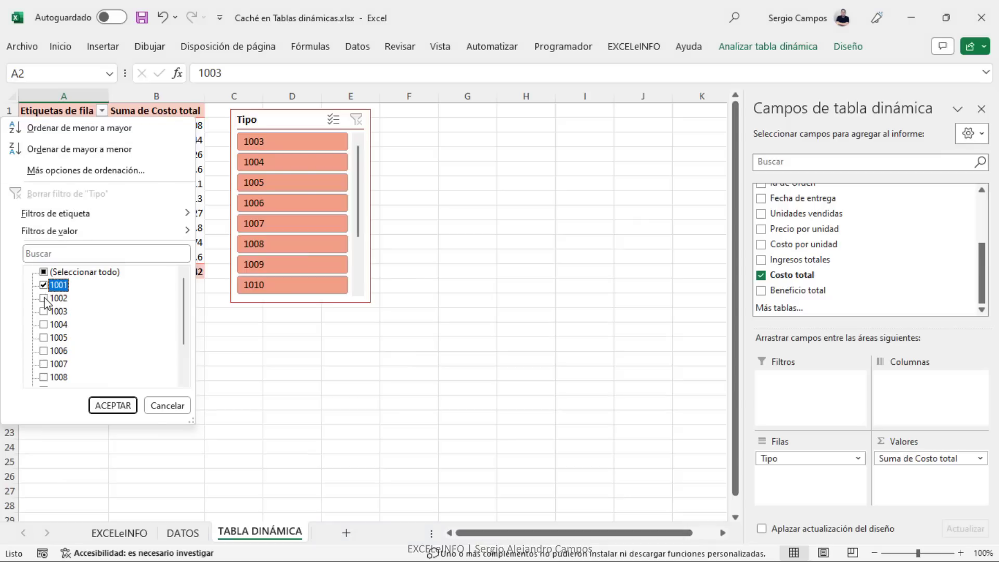
left_click(44, 298)
left_click(113, 405)
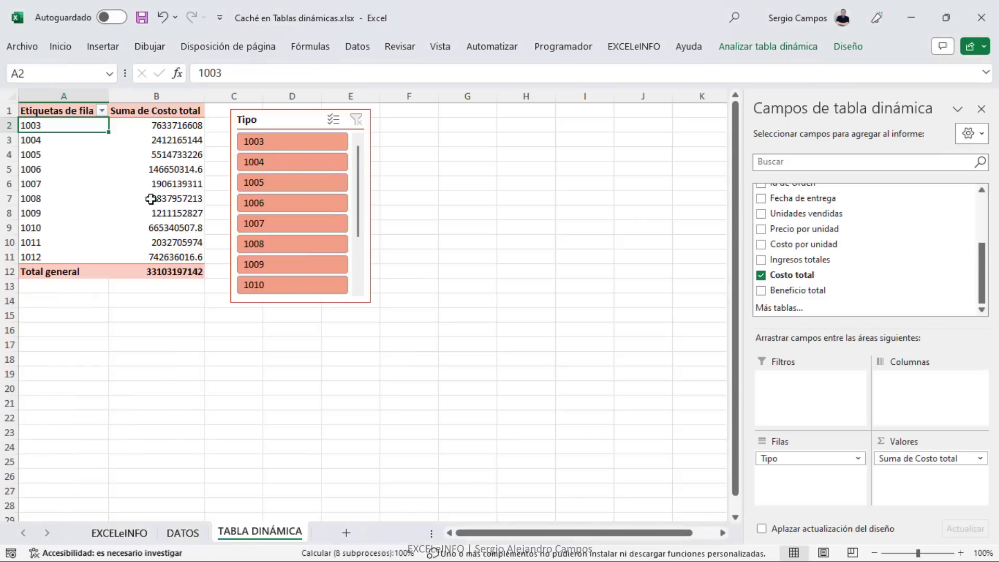
Step: Reselect all types in the row labels filter, then select the Tipo slicer
left_click(102, 111)
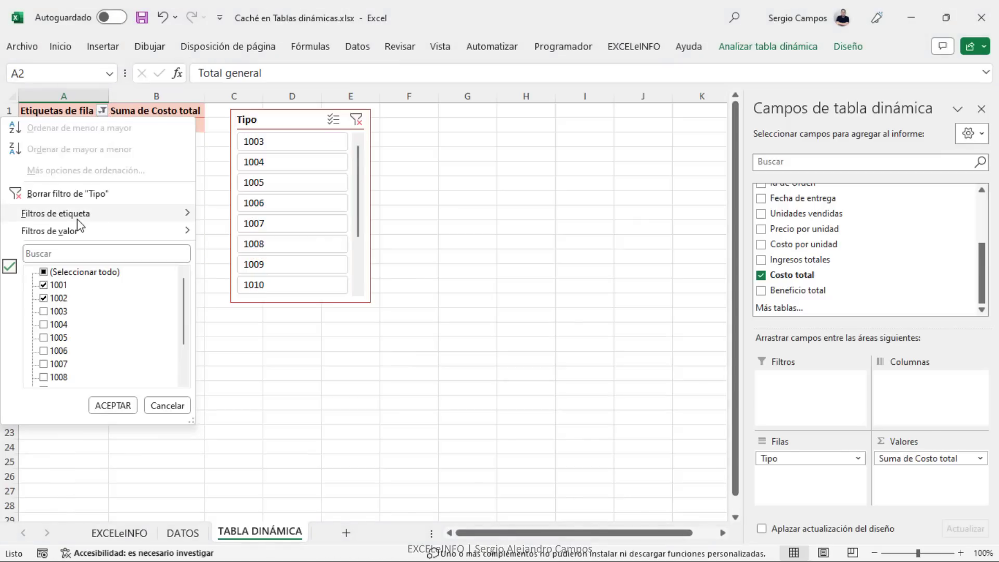
left_click(44, 271)
left_click(101, 401)
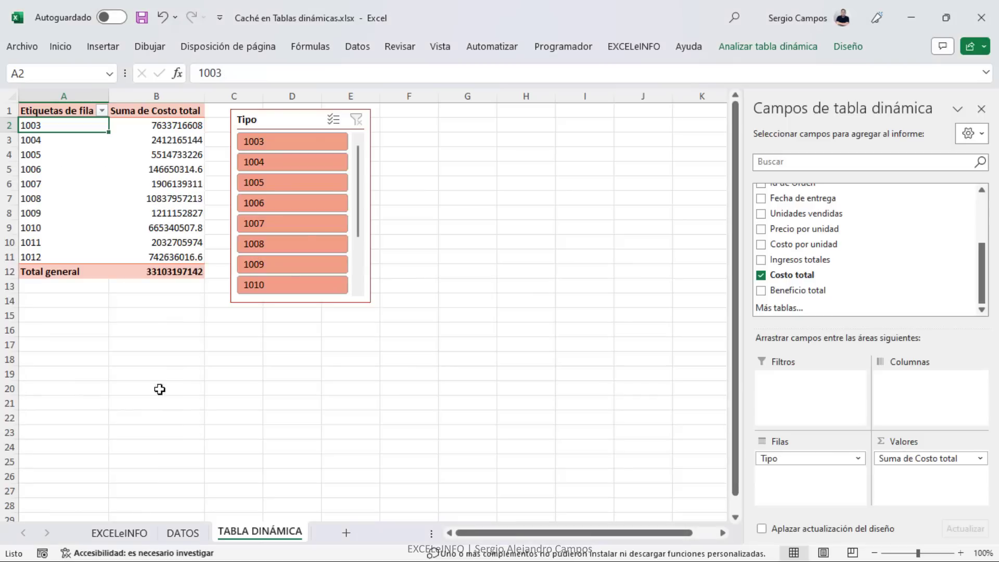
left_click_drag(360, 185, 362, 261)
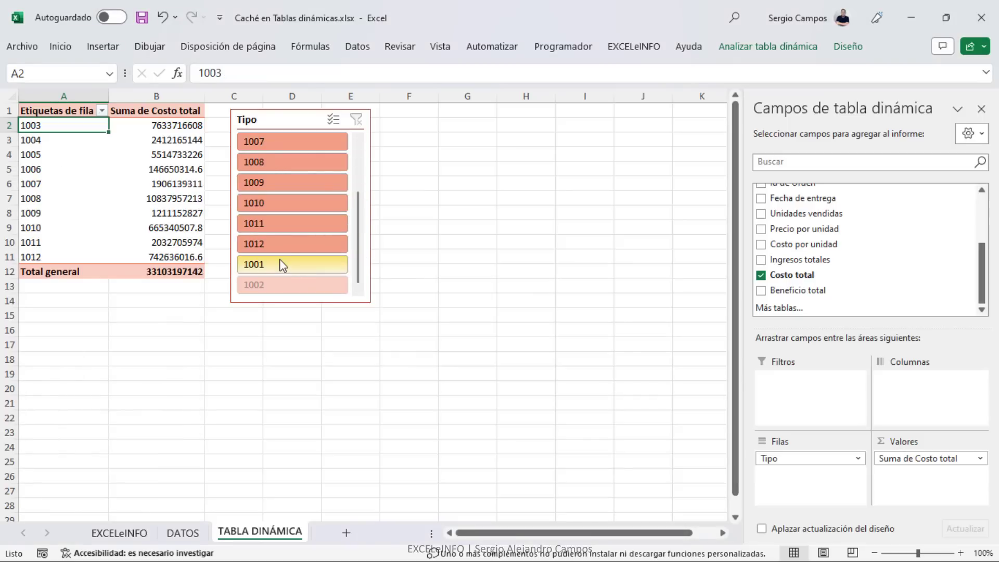
left_click(279, 121)
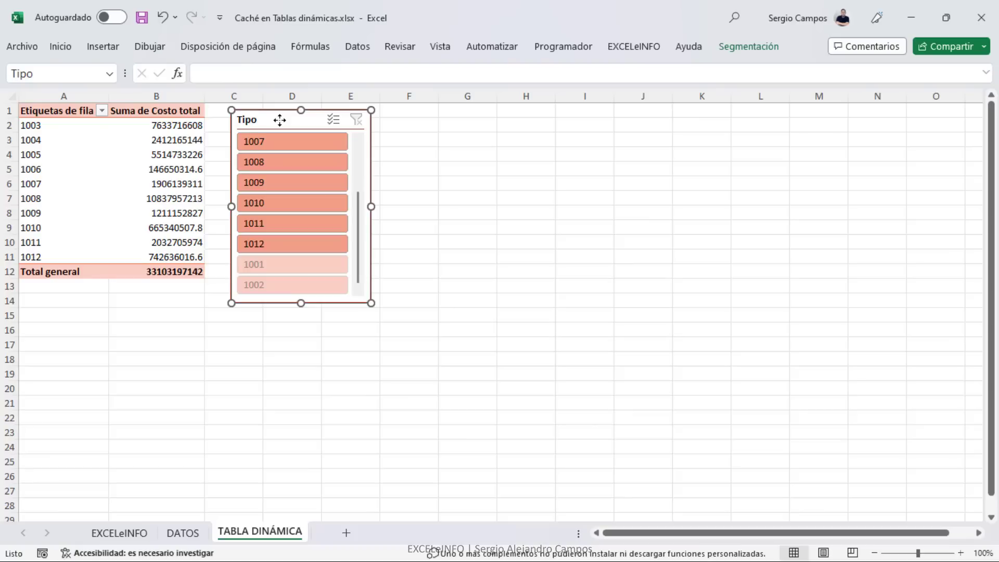
right_click(279, 121)
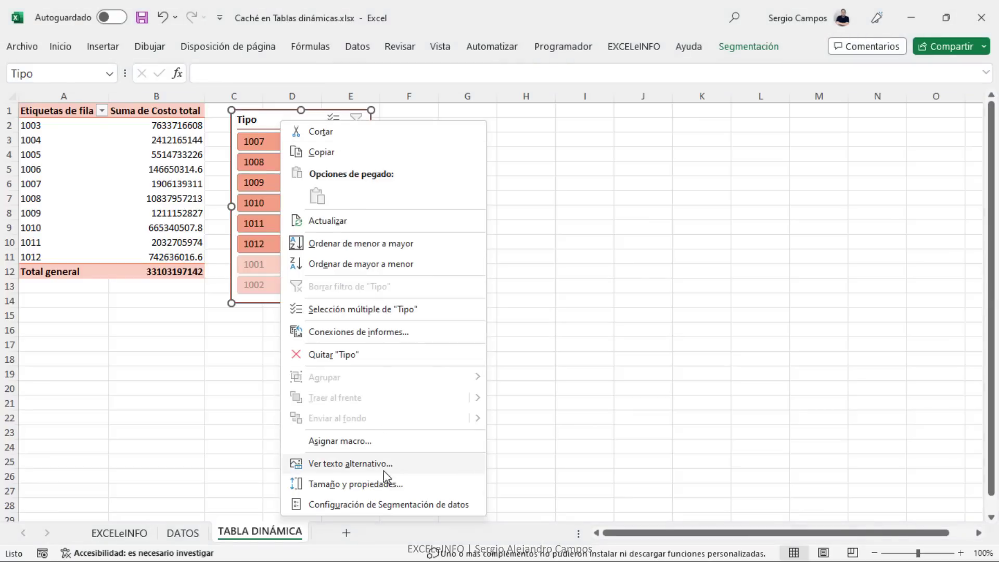
left_click(383, 505)
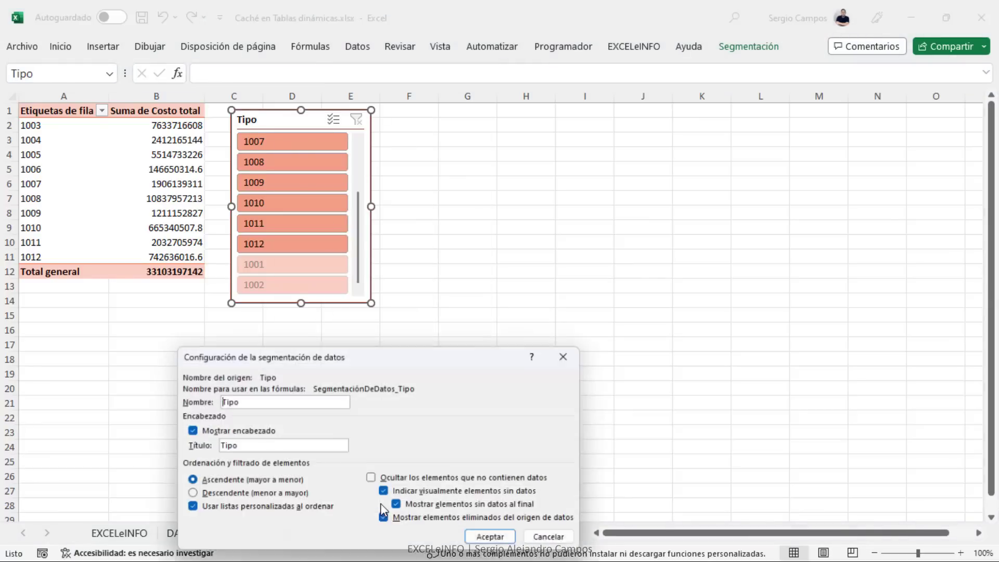
left_click_drag(429, 353, 643, 120)
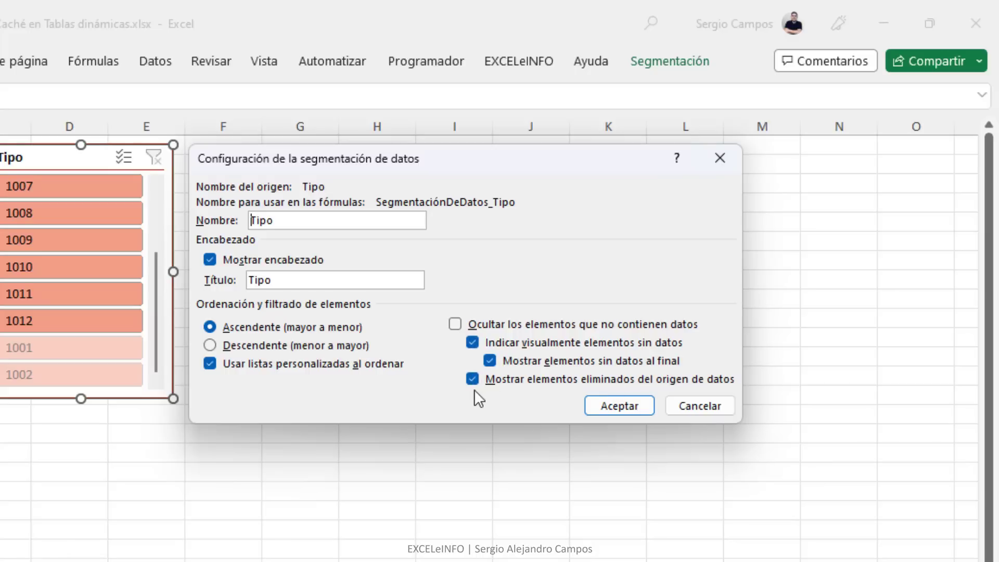
left_click(702, 406)
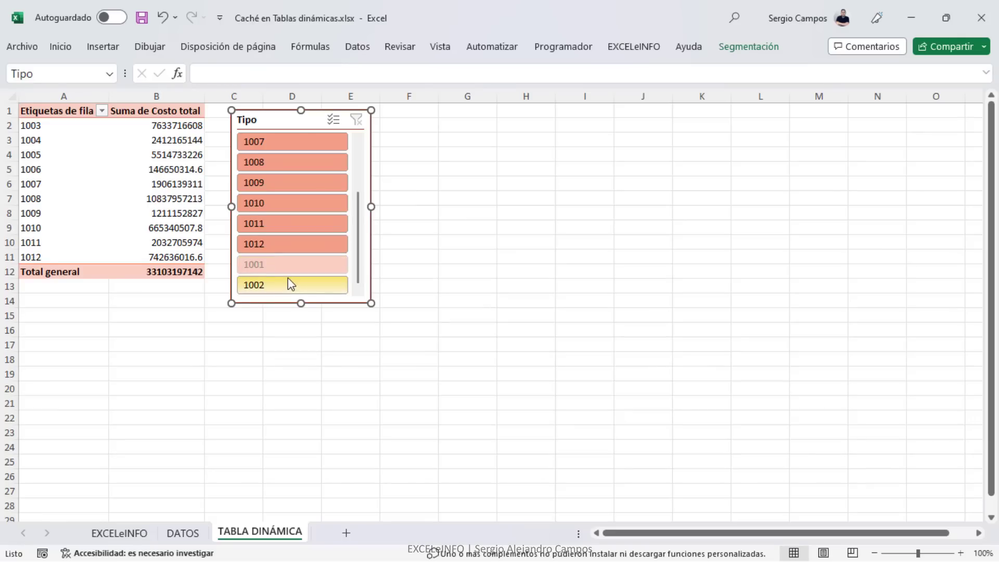
Step: Set the Tipo slicer to hide items with no data
right_click(280, 129)
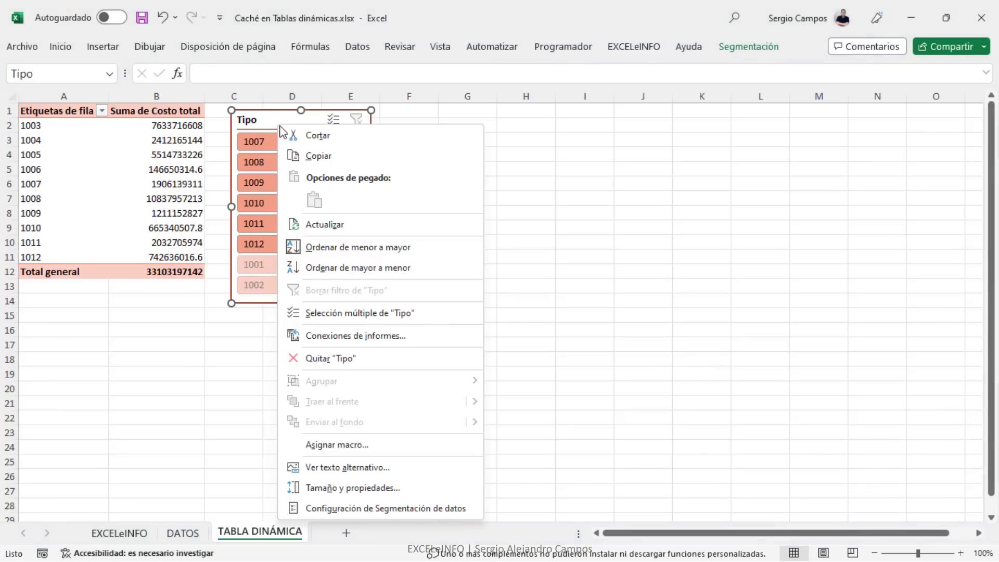
left_click(430, 509)
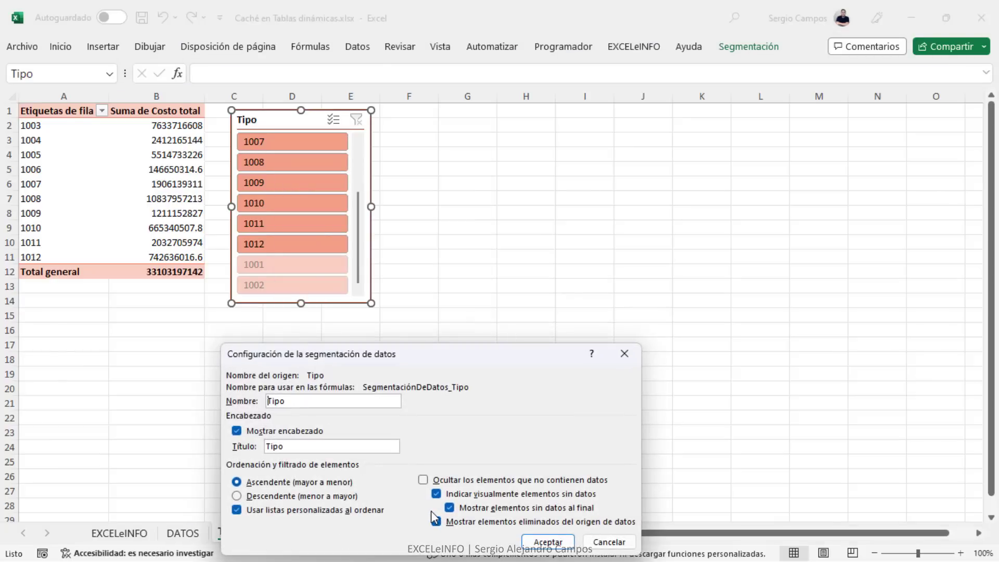
left_click_drag(517, 365, 681, 126)
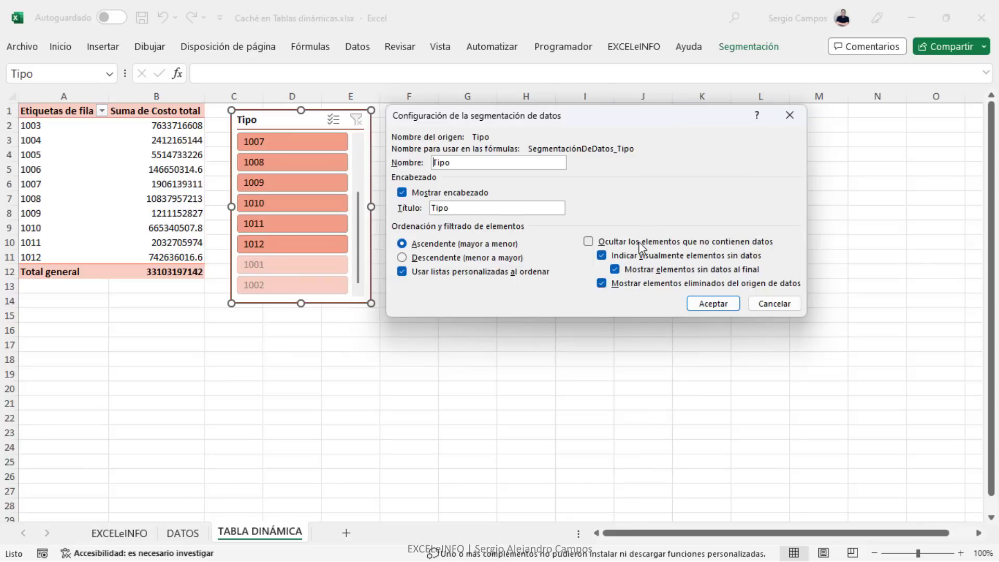
left_click(640, 243)
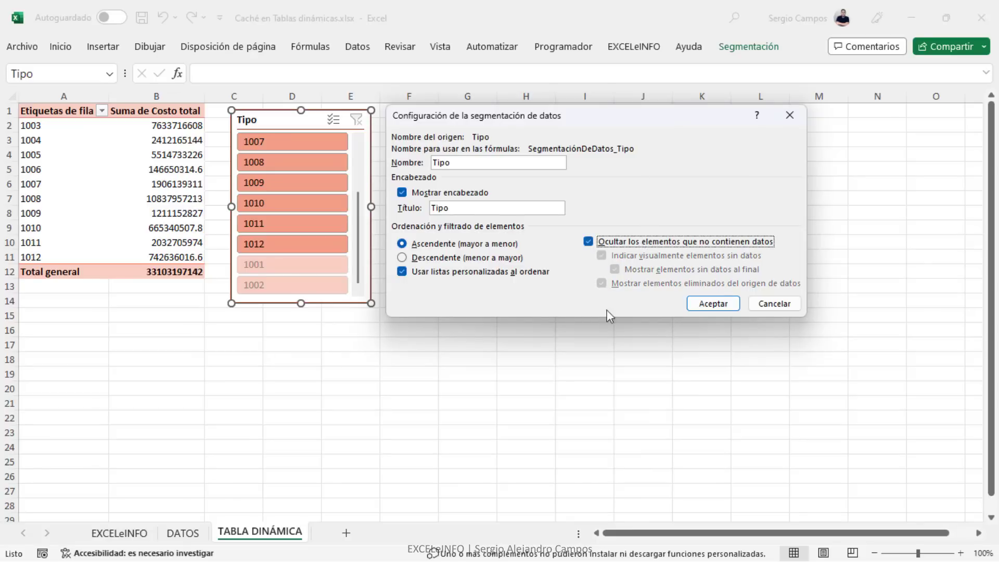
left_click(712, 304)
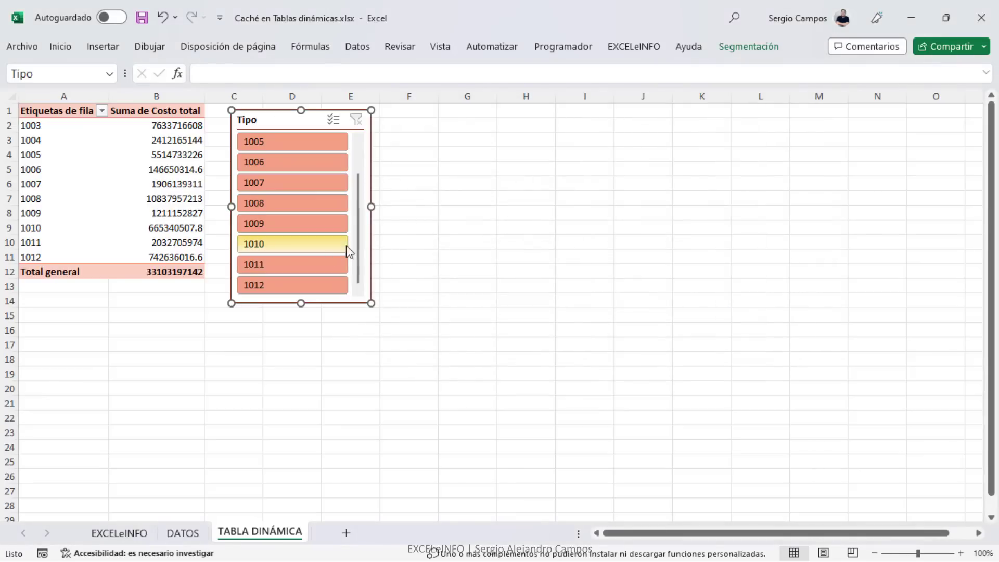
scroll(349, 248, "up", 1)
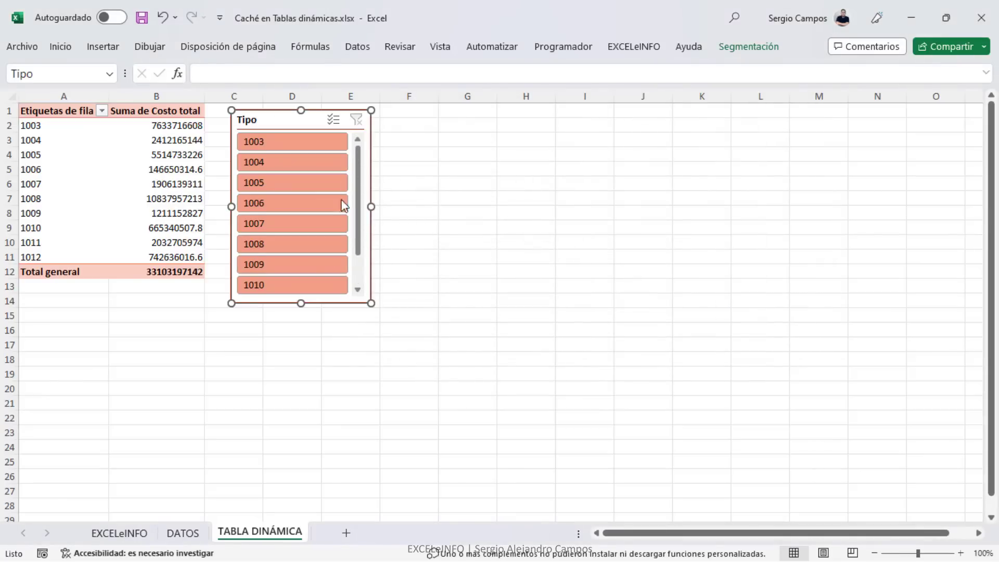
scroll(338, 260, "down", 2)
key("Escape")
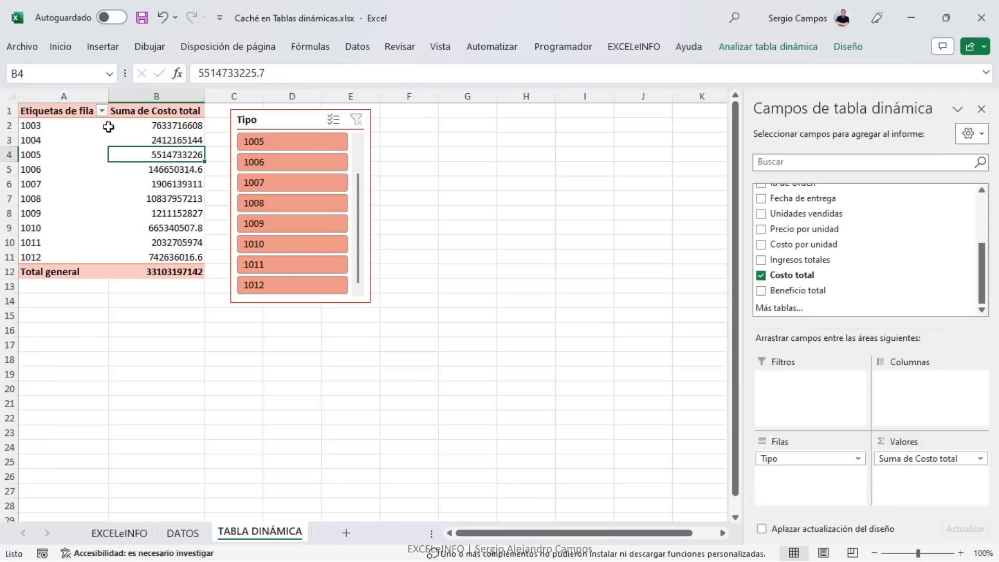
Step: Review the row labels filter unchanged, then select Costo total cell B2
left_click(102, 110)
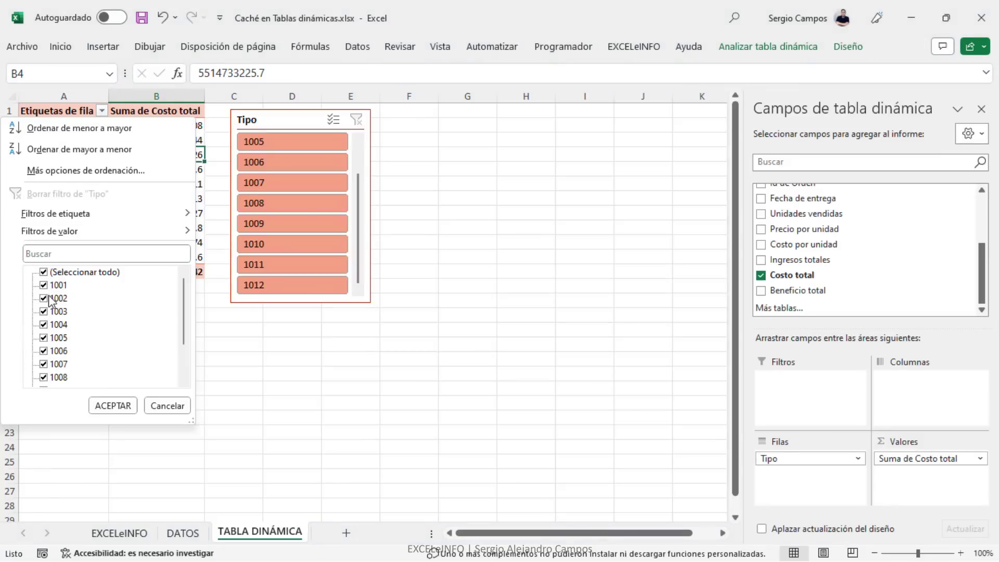
left_click(177, 407)
left_click(195, 534)
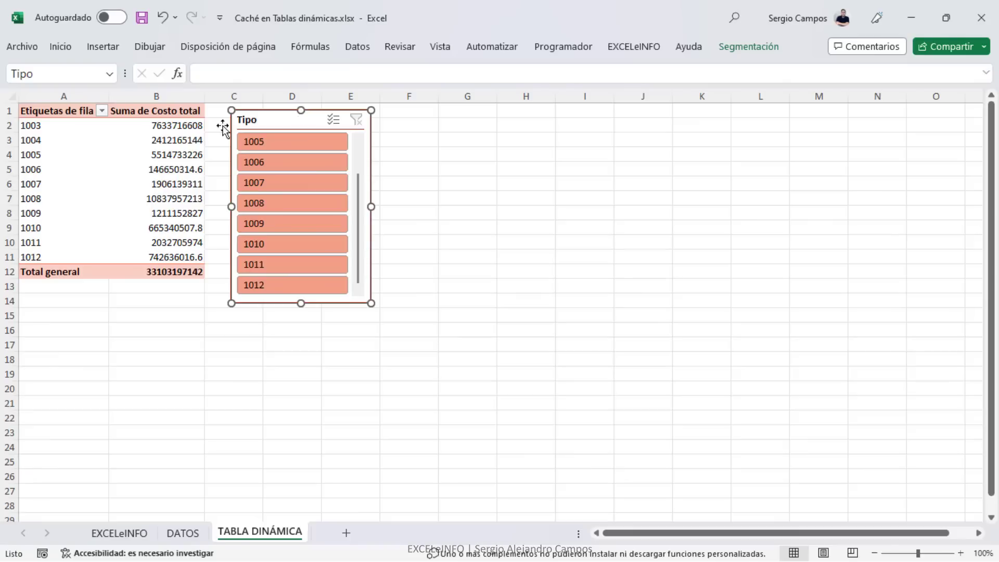
left_click(157, 125)
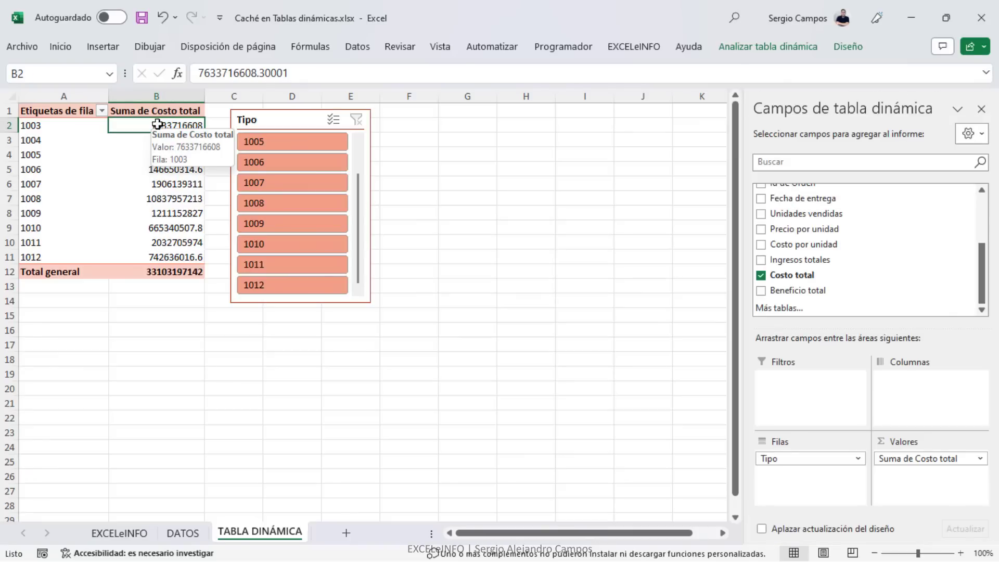
Step: Set the pivot's retained items per field to Ninguno in PivotTable Options > Datos
right_click(157, 125)
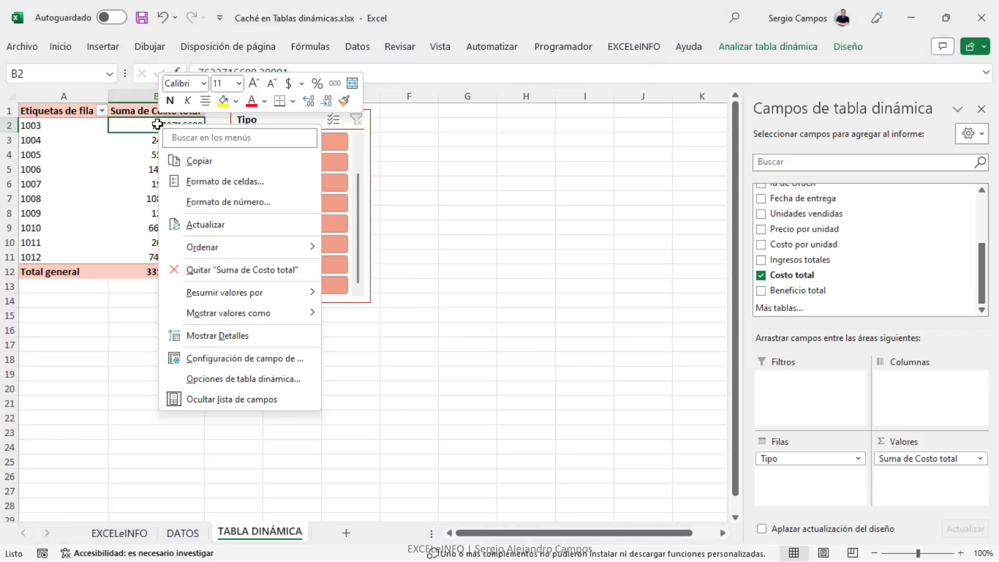
left_click(280, 385)
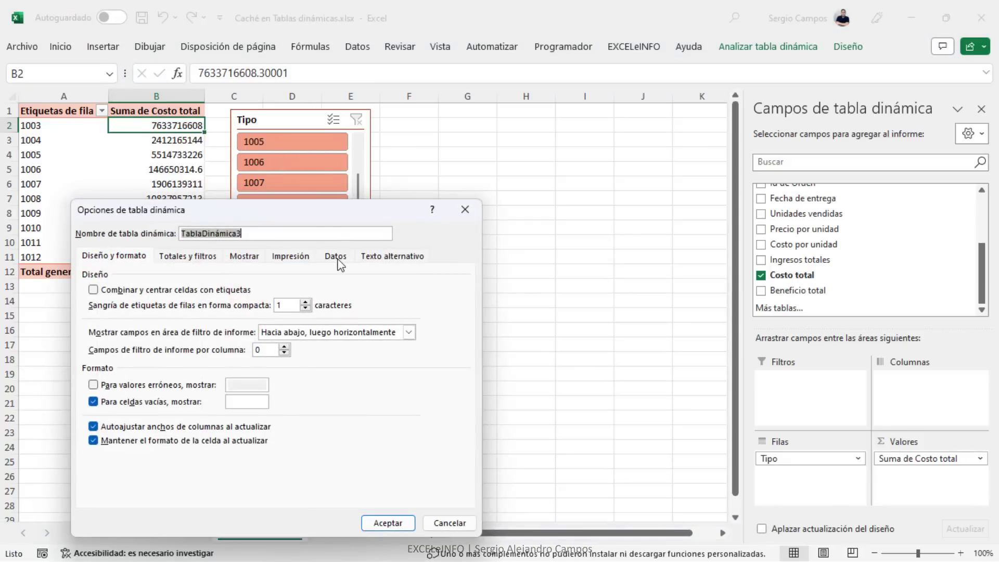
left_click(336, 258)
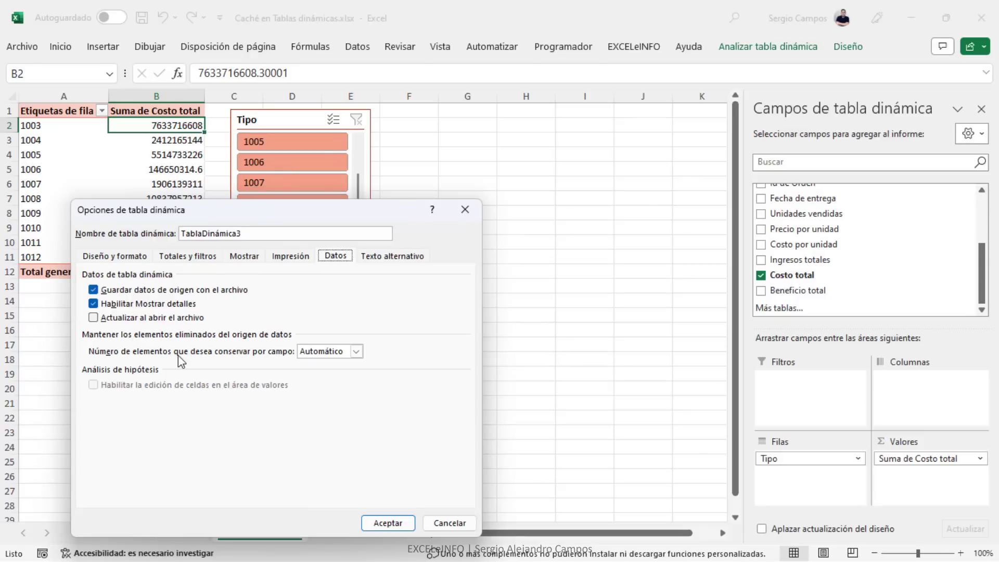
left_click(356, 353)
left_click(344, 372)
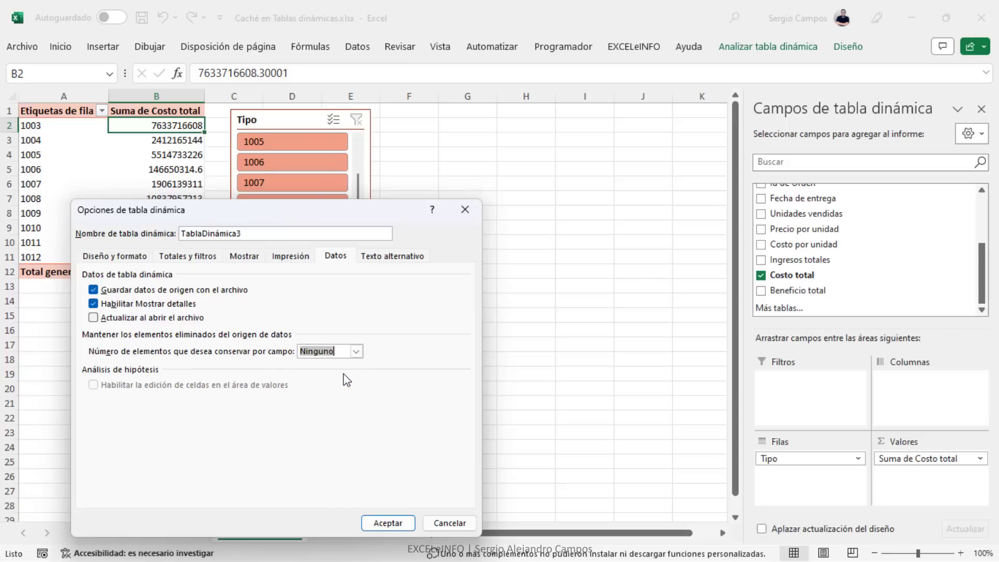
left_click(388, 523)
Step: Refresh the pivot and confirm the Tipo filter no longer lists 1001 and 1002
right_click(150, 171)
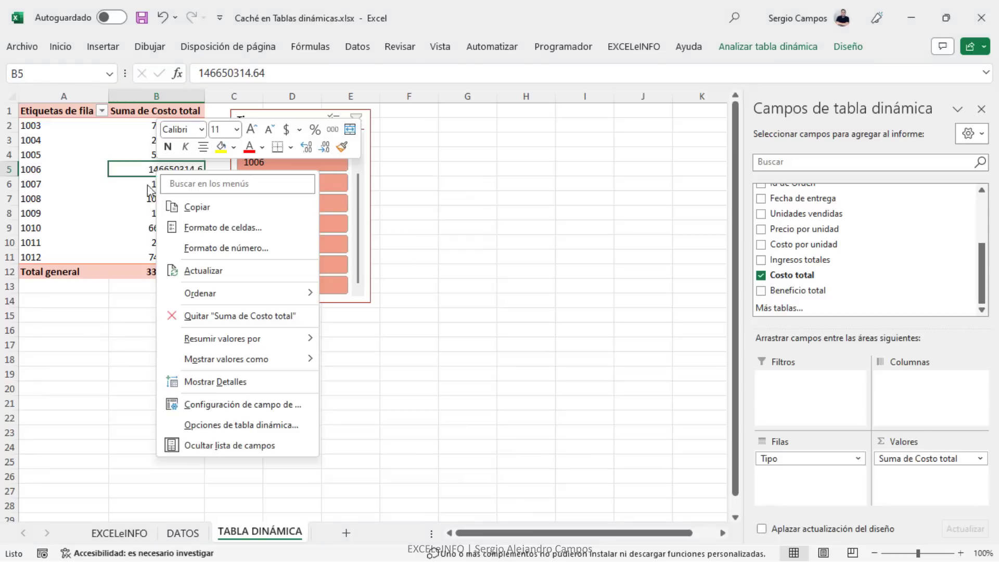
left_click(267, 271)
left_click(101, 111)
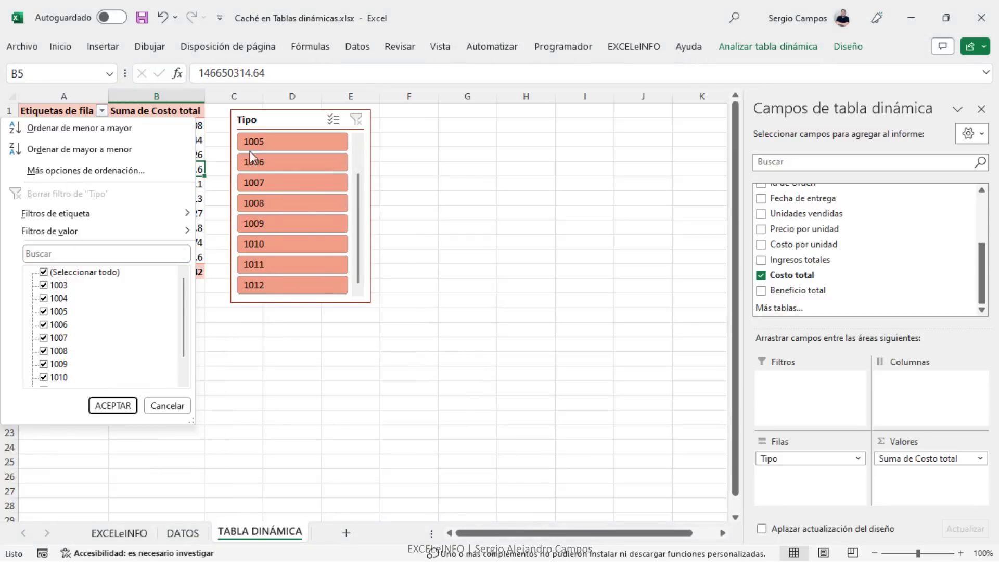
left_click(113, 405)
left_click(137, 532)
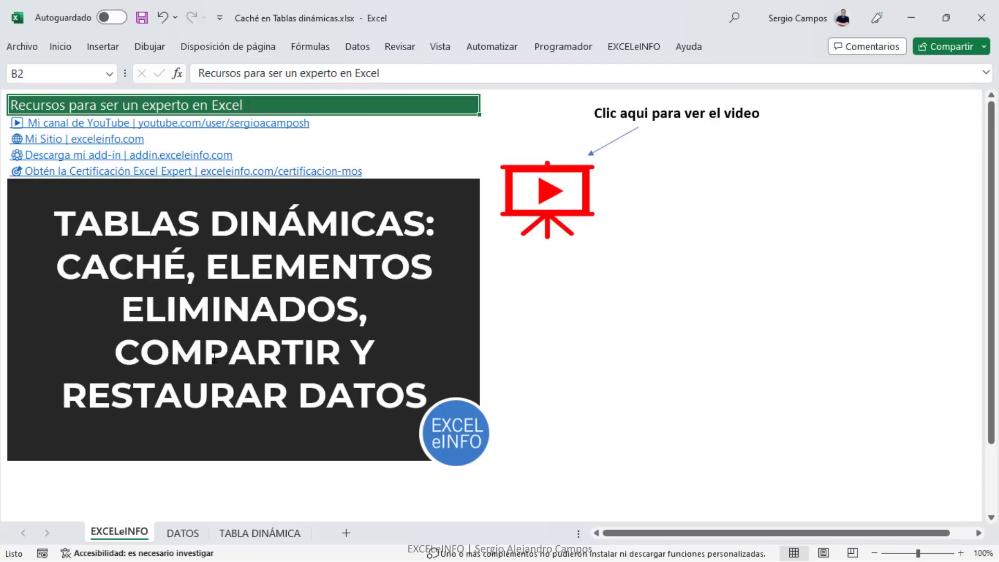
Step: Check the Canal de ventas values on DATOS, then drag that field toward the pivot's Columnas area
left_click(198, 533)
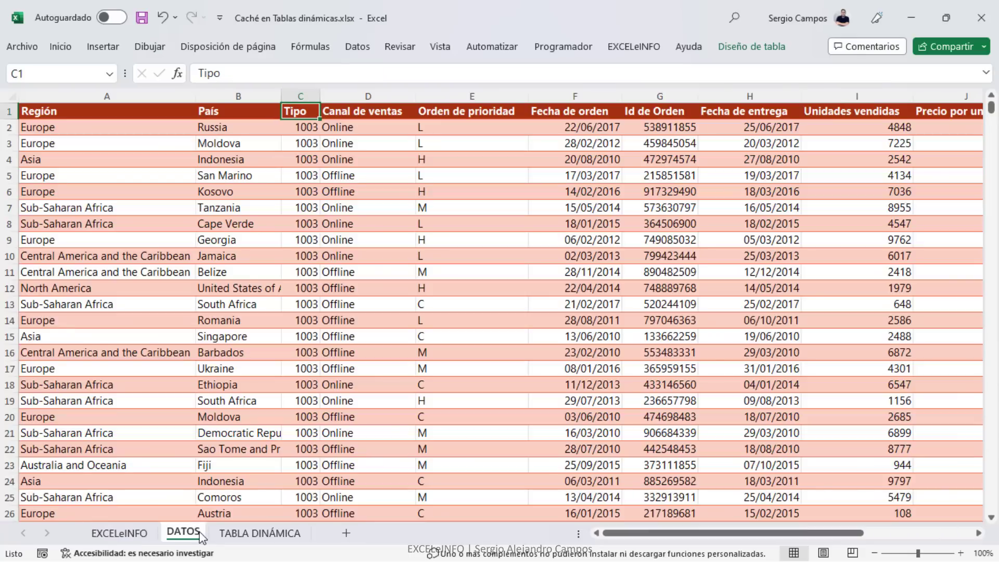
left_click_drag(149, 136, 274, 223)
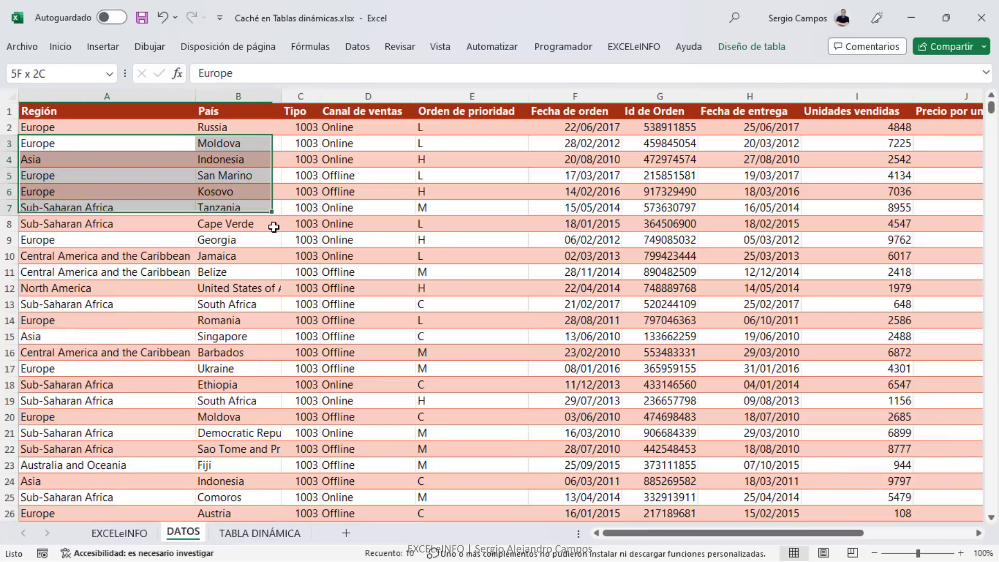
left_click(267, 191)
left_click(260, 533)
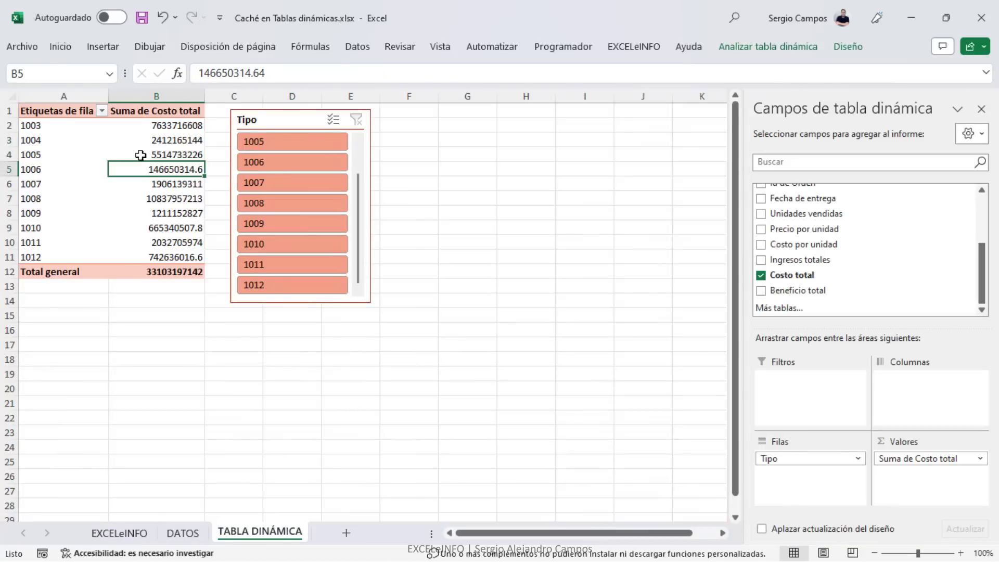
left_click(179, 536)
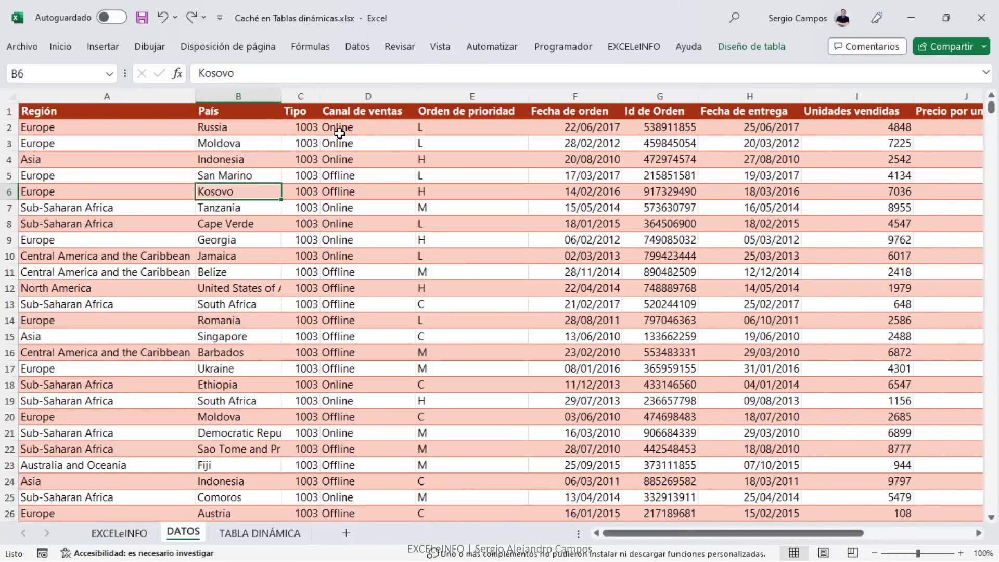
left_click(365, 125)
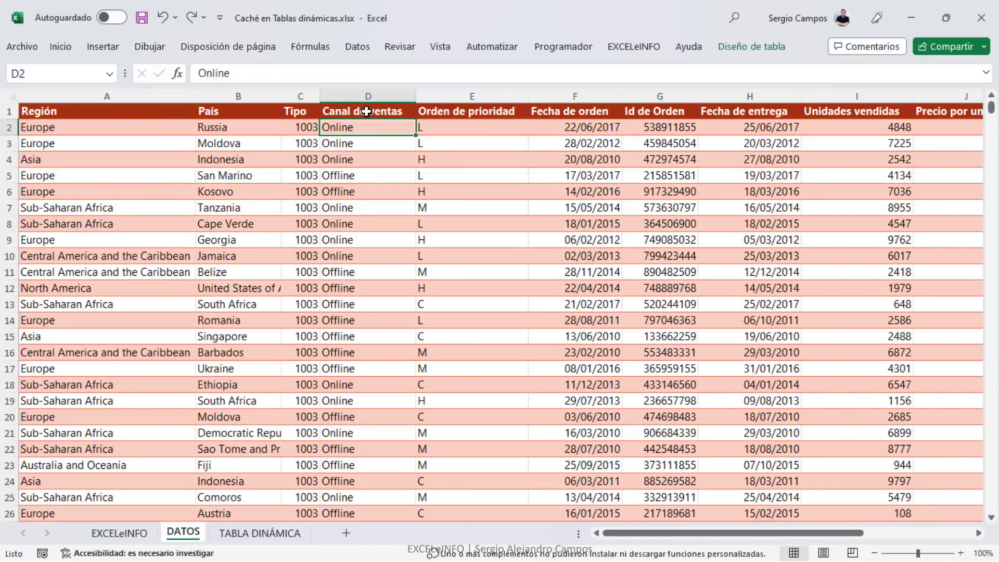
left_click(231, 539)
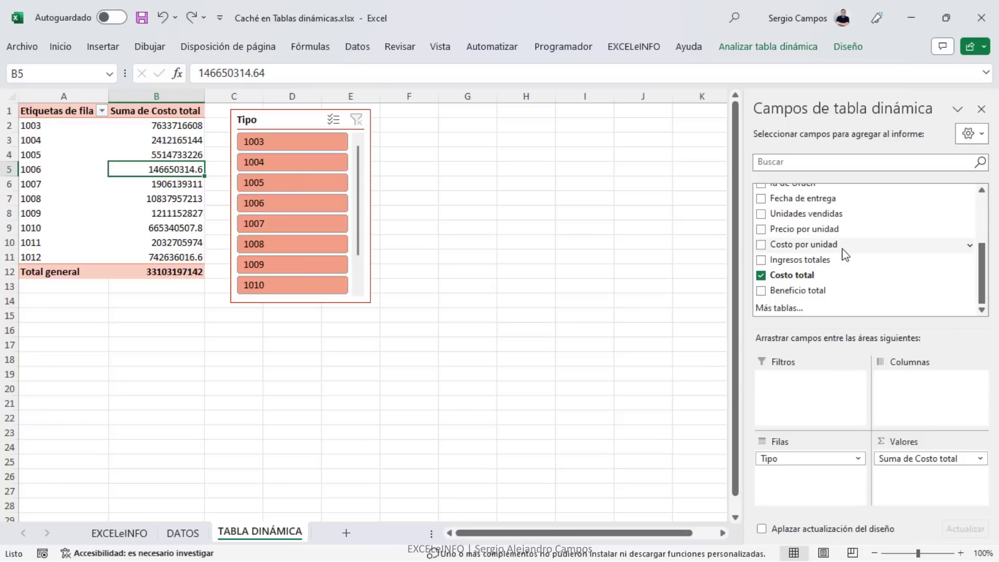
scroll(843, 252, "up", 3)
mouse_move(801, 236)
left_mouse_down()
mouse_move(810, 282)
mouse_move(906, 397)
left_mouse_up()
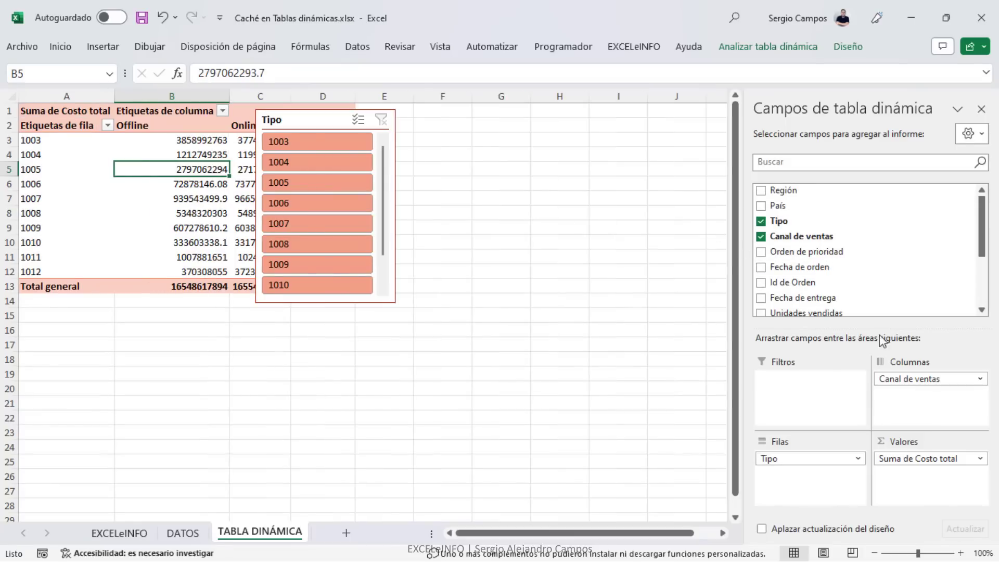
Step: Drop Canal de ventas into the pivot columns and delete the Tipo slicer
left_click_drag(273, 116, 384, 114)
left_click(383, 114)
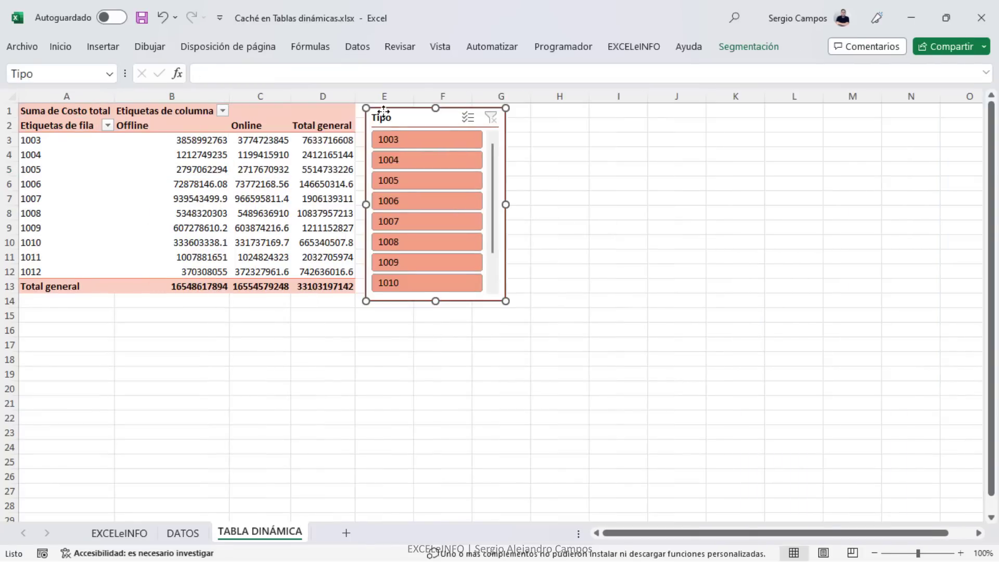
key("Delete")
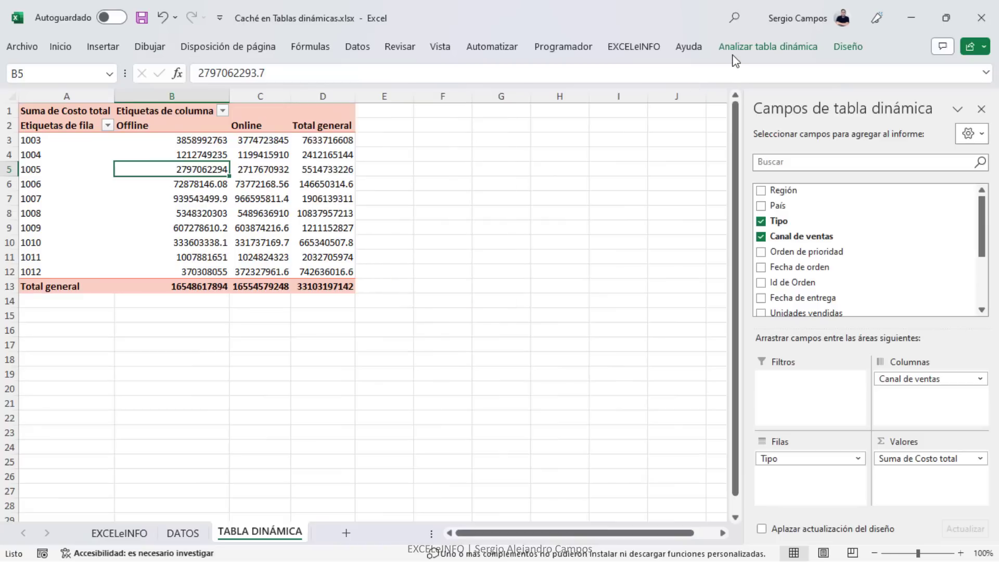
Step: Insert a Canal de ventas slicer offering Offline and Online
left_click(768, 47)
left_click(520, 69)
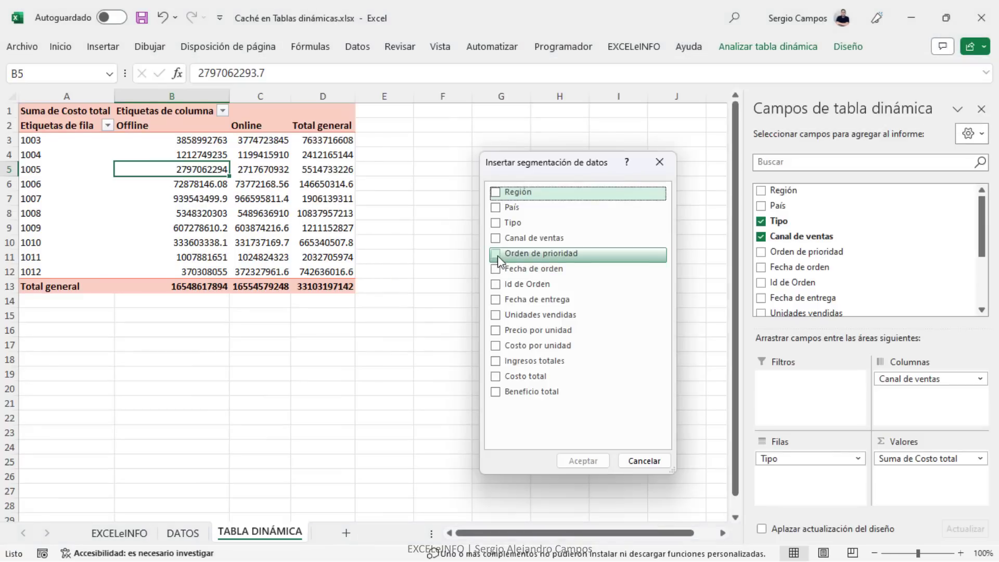
left_click(520, 237)
left_click(583, 461)
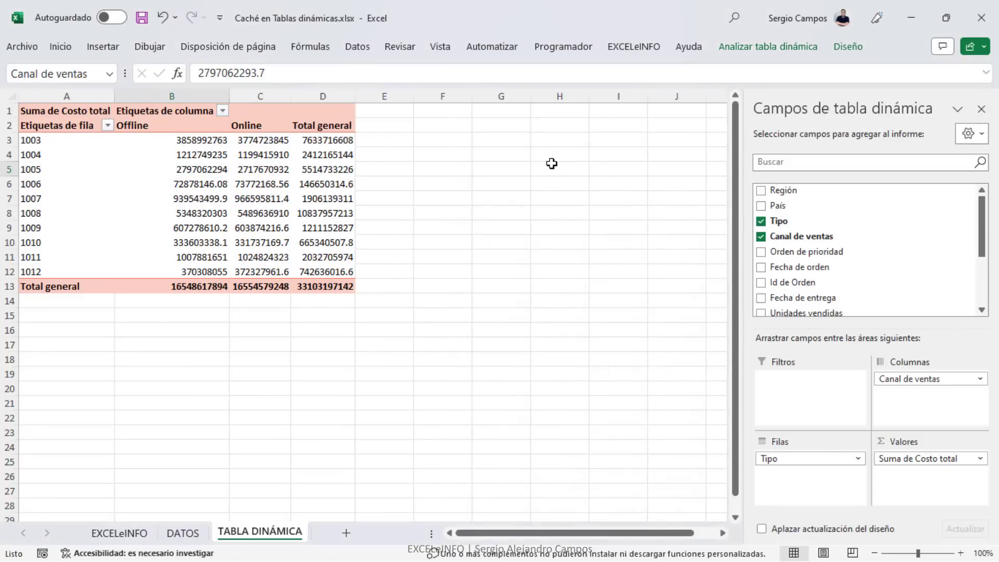
left_click(87, 121)
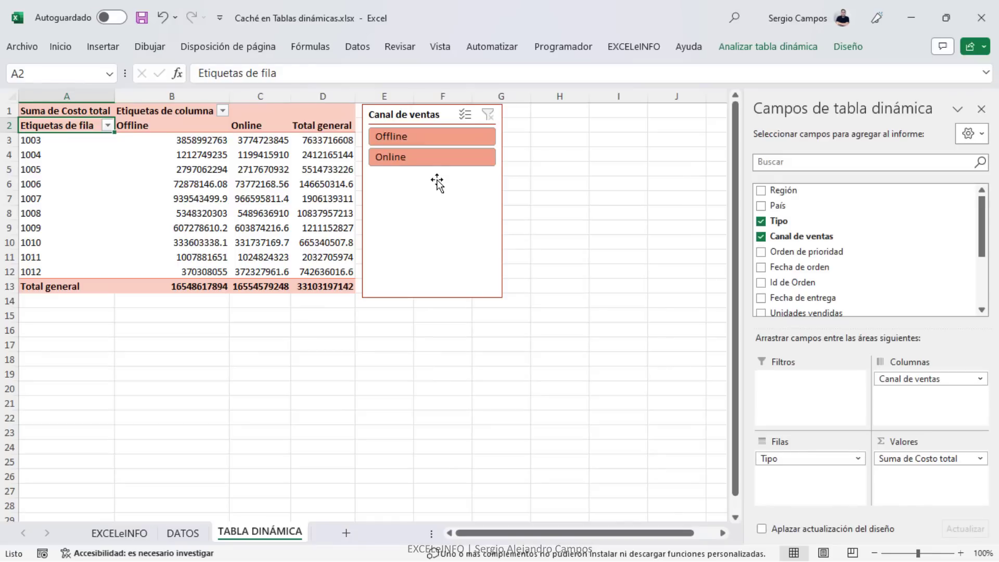
left_click(183, 533)
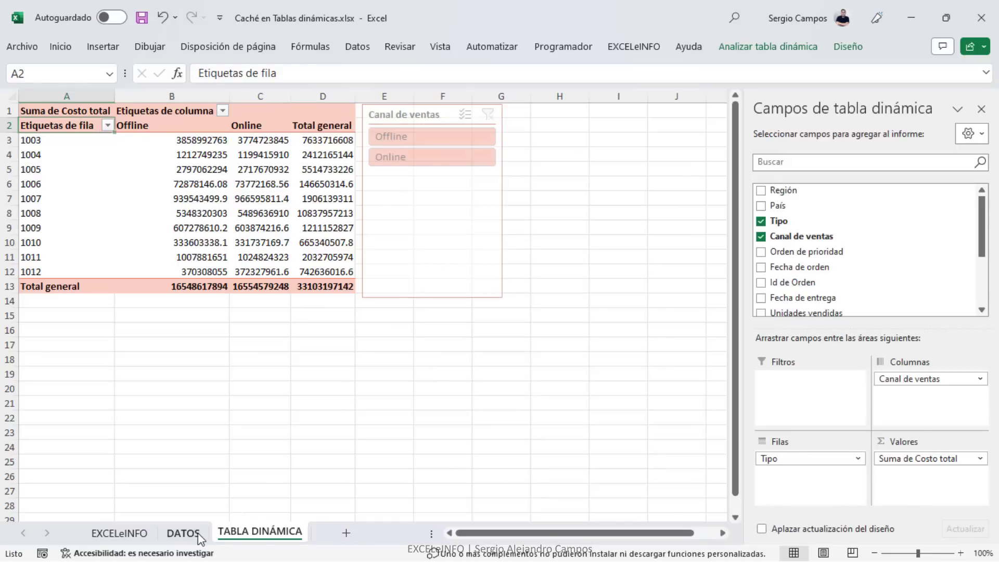
left_click(273, 157)
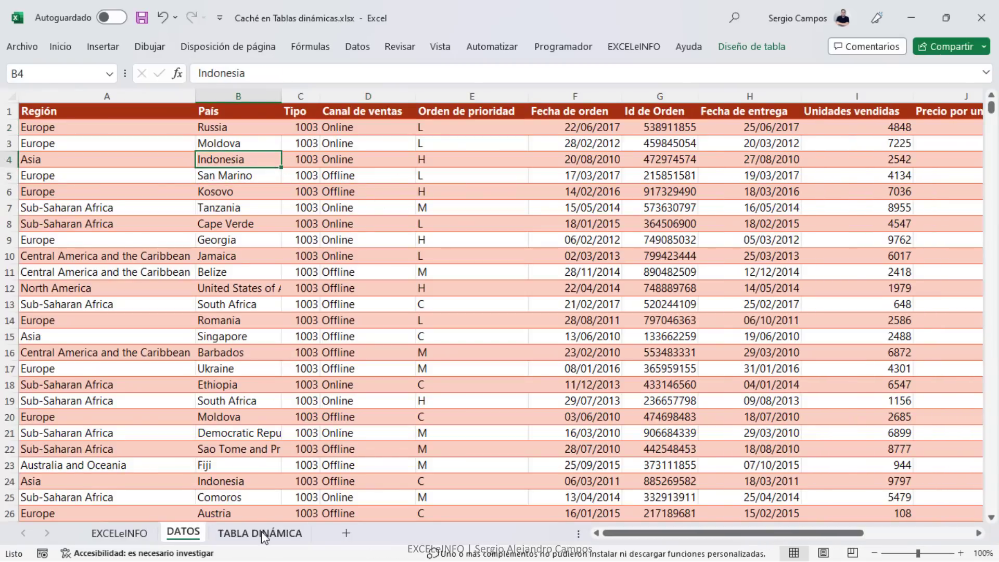
left_click(243, 536)
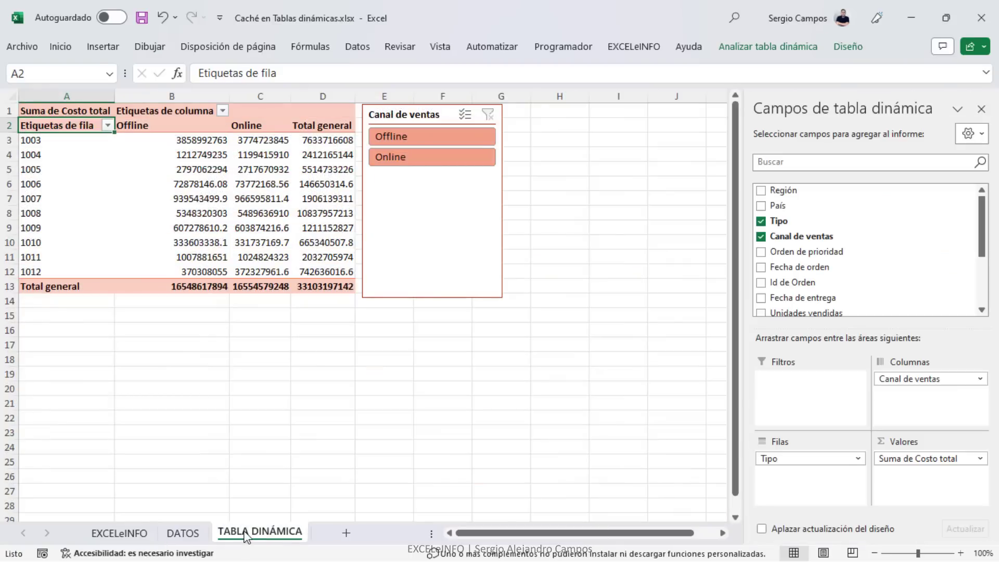
Step: Copy the TABLA DINÁMICA sheet into a new workbook, keeping the original
right_click(245, 535)
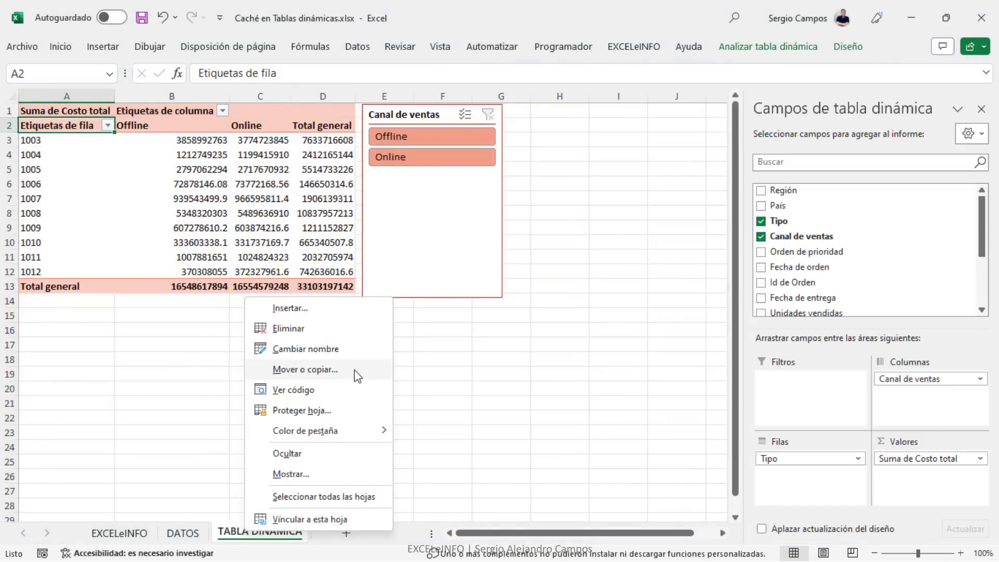
left_click(354, 370)
left_click(324, 336)
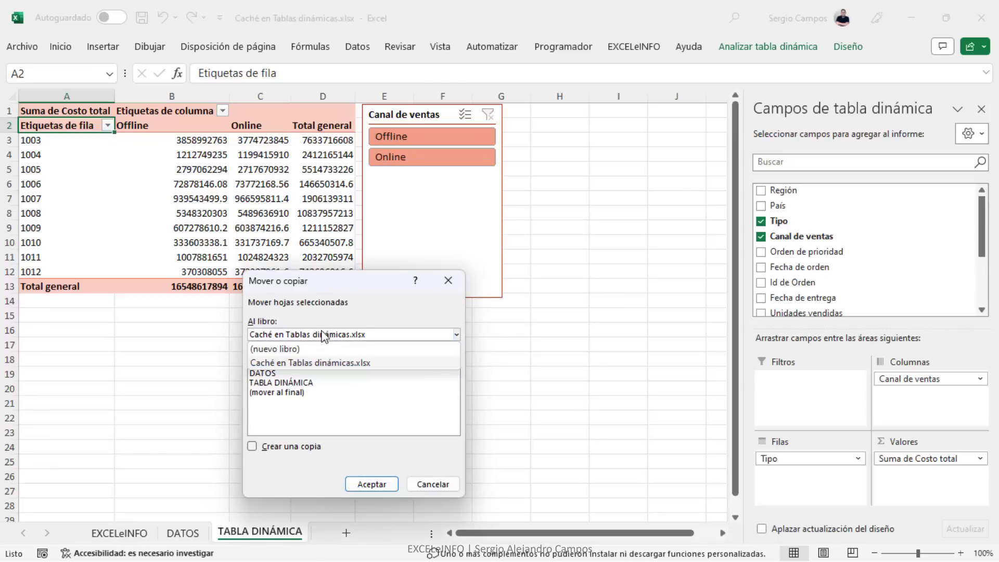
left_click(314, 347)
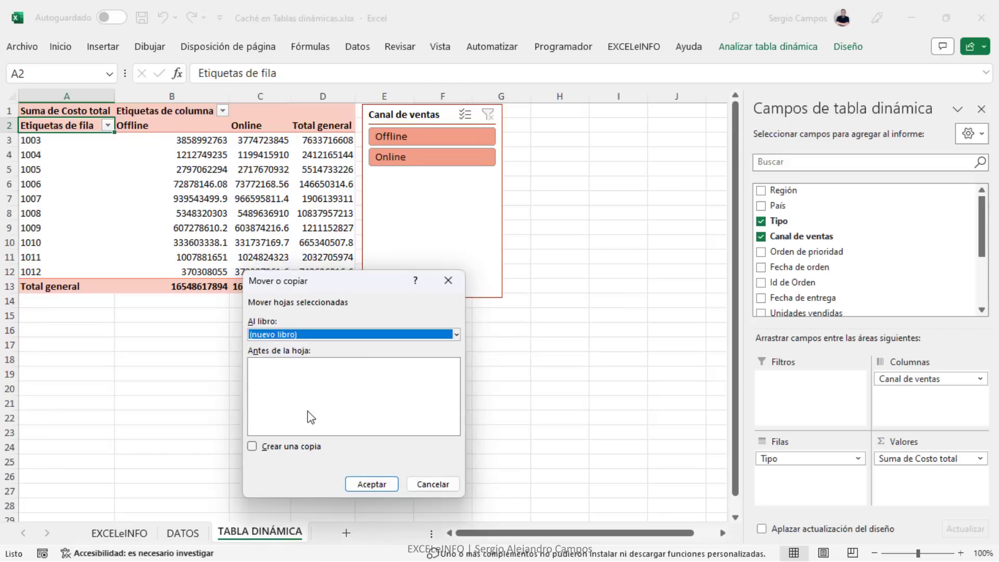
left_click(307, 451)
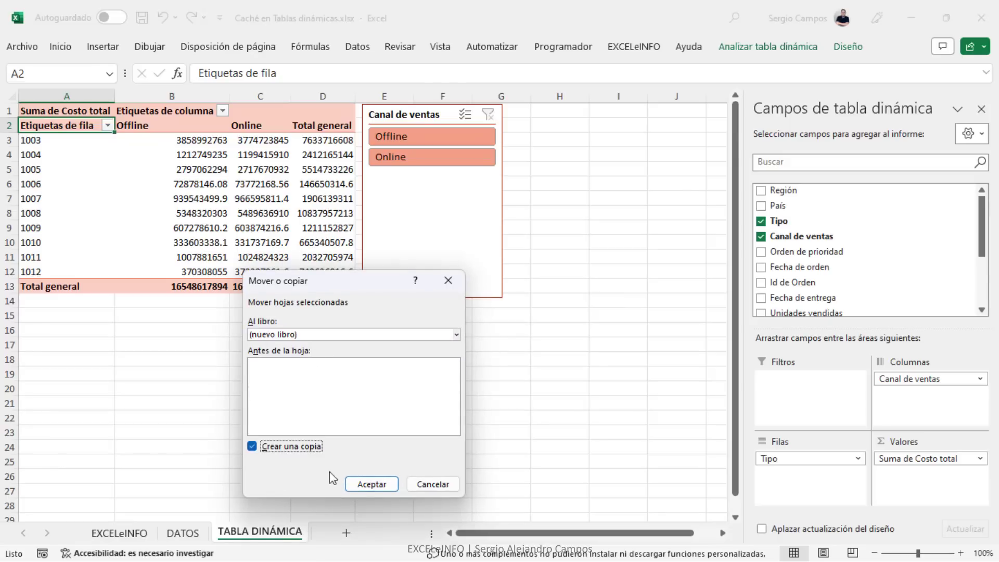
left_click(357, 485)
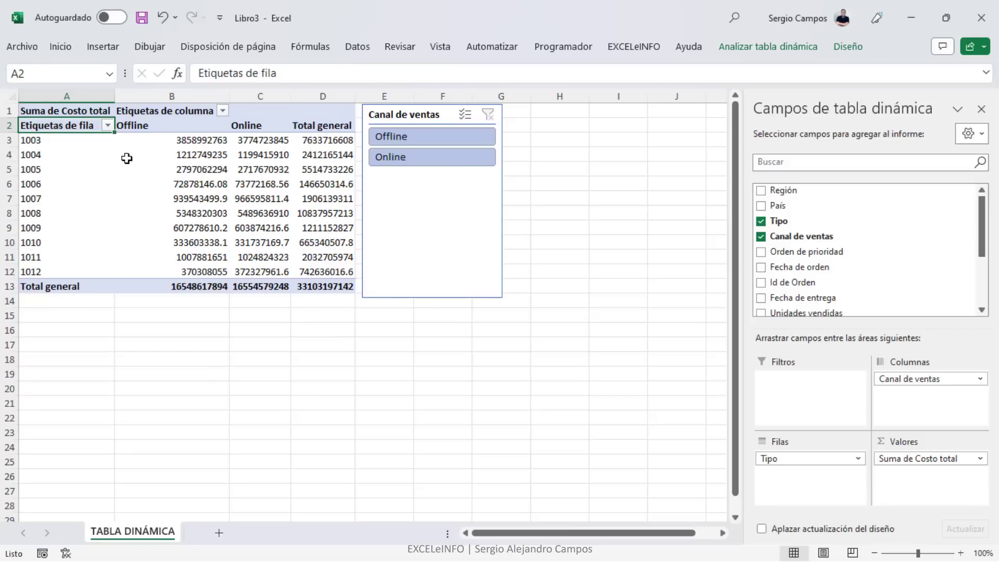
Step: Filter the copied pivot to Offline, then Online sales, and clear the channel filter
left_click(78, 140)
left_click(458, 137)
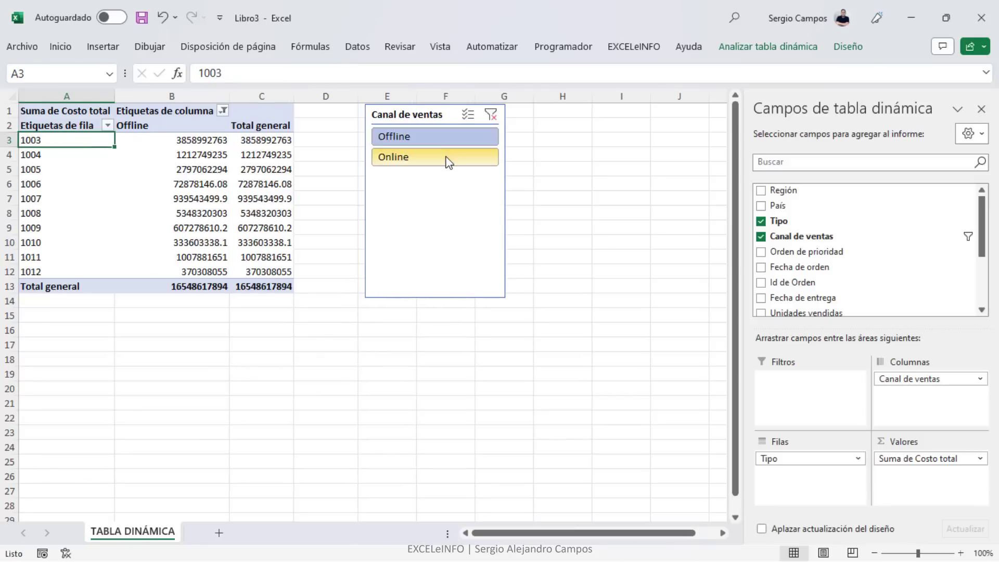
left_click(449, 160)
left_click(453, 138)
left_click(491, 114)
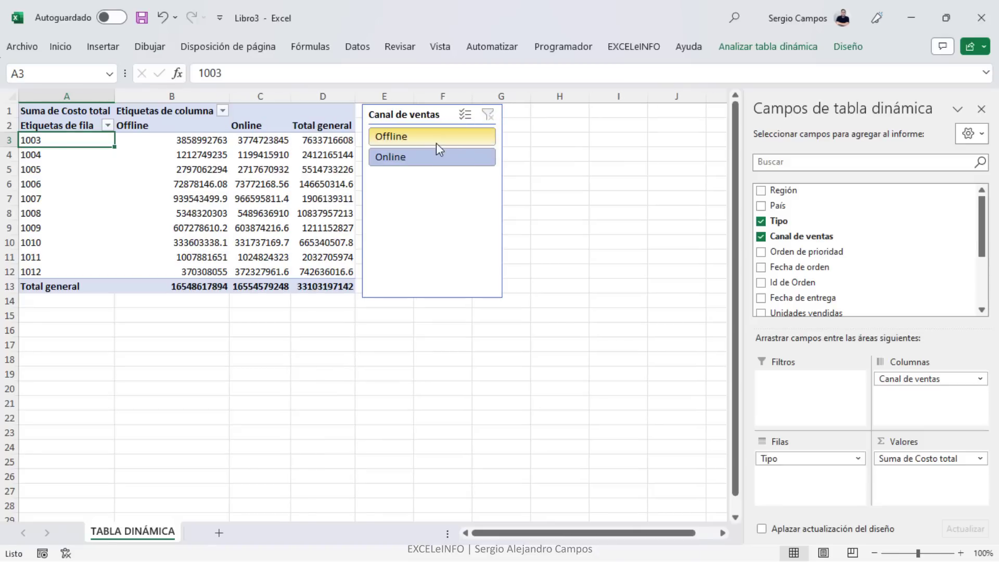
left_click(437, 157)
left_click(488, 115)
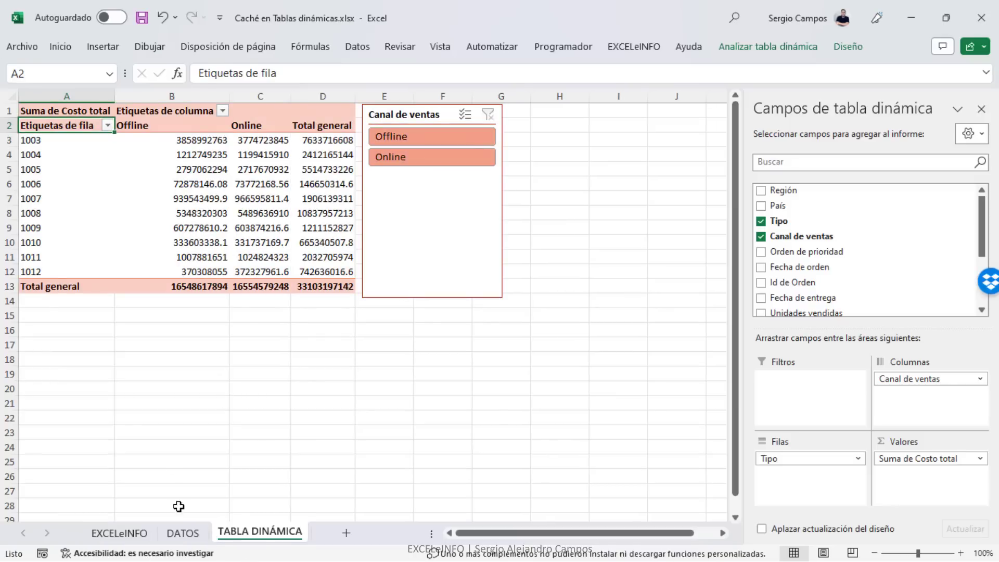
Step: Look over the DATOS source data, then select the Canal de ventas slicer and grand total D13
left_click(186, 536)
left_click(208, 130)
left_click(504, 212)
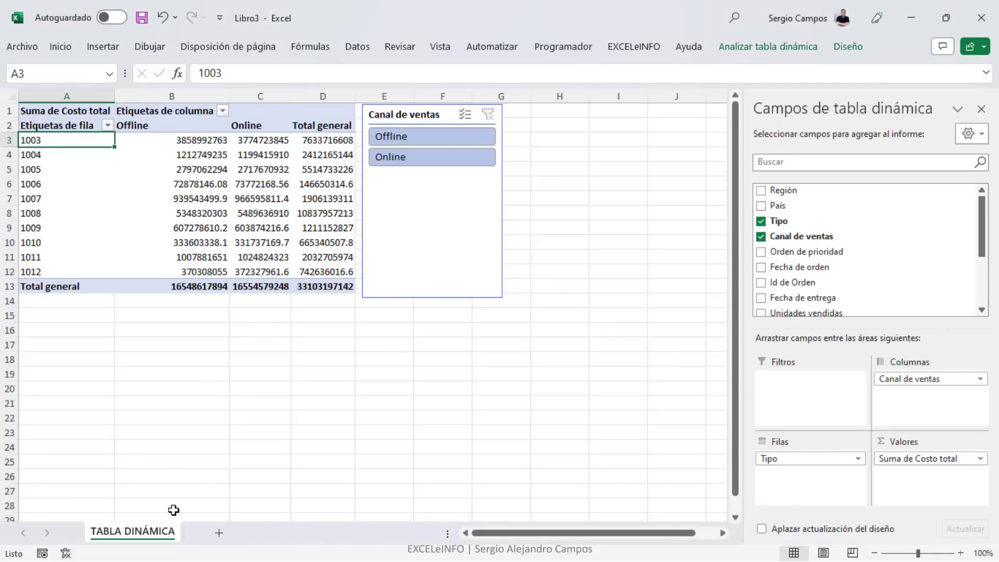
left_click(414, 284)
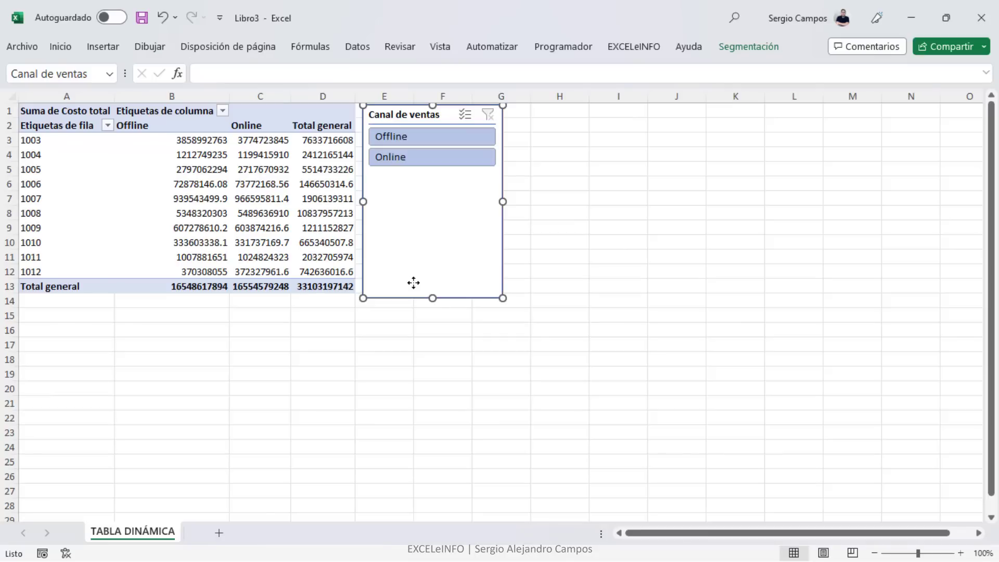
left_click(328, 288)
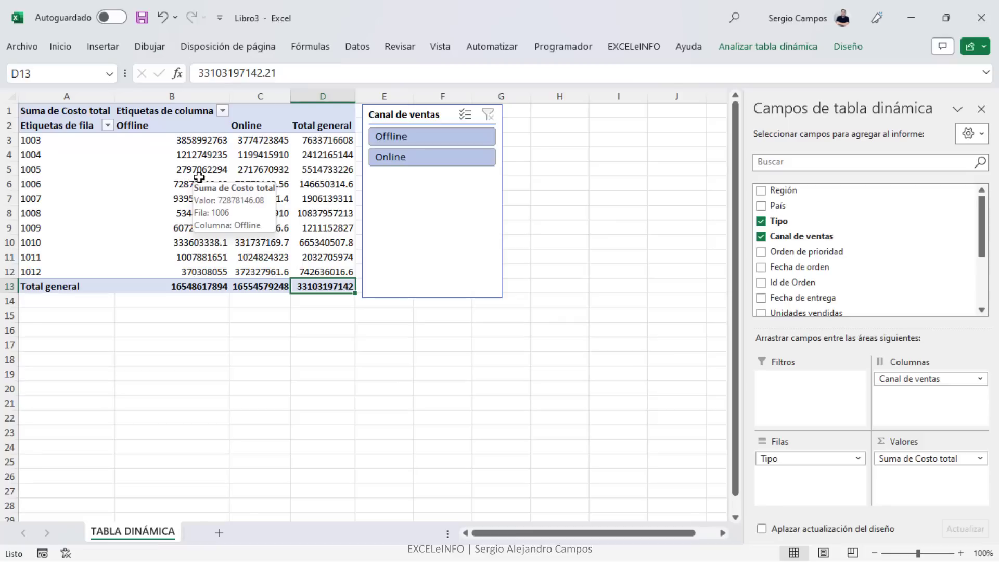
Step: Drill into the grand total D13 to list its records on Hoja2 and scan their extent
double_click(322, 282)
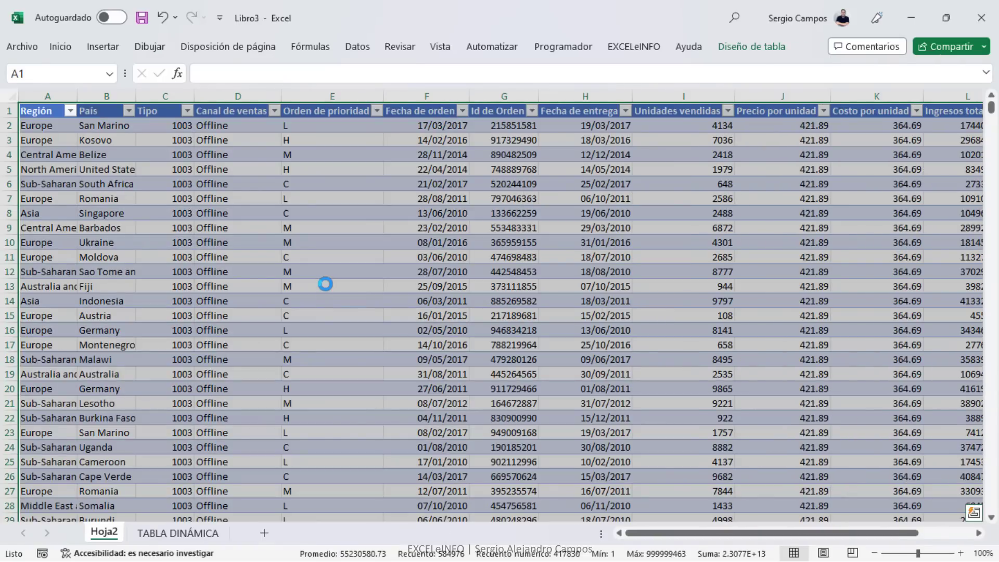
key("ctrl+Right")
key("ctrl+Left")
key("ctrl+Down")
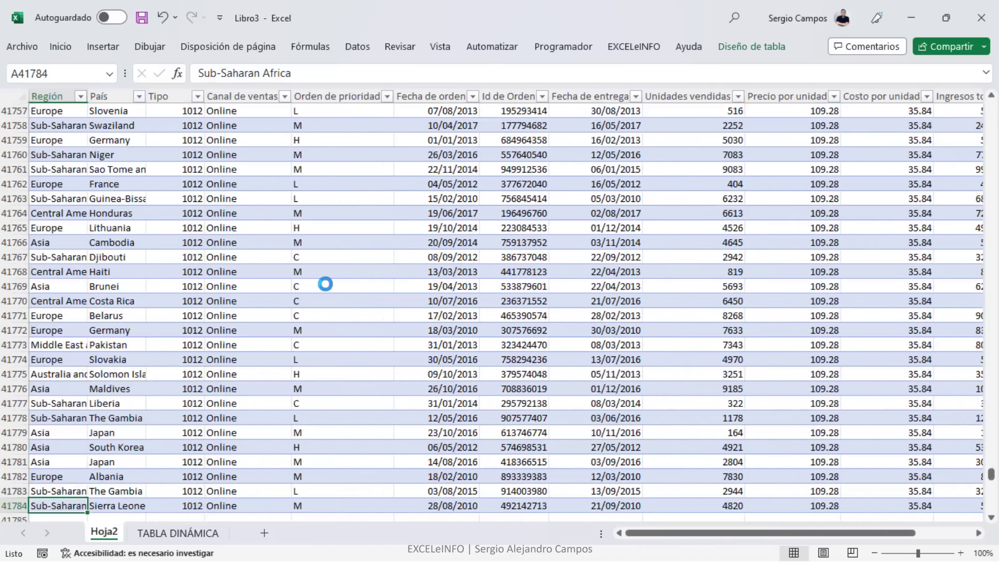
key("ctrl+Up")
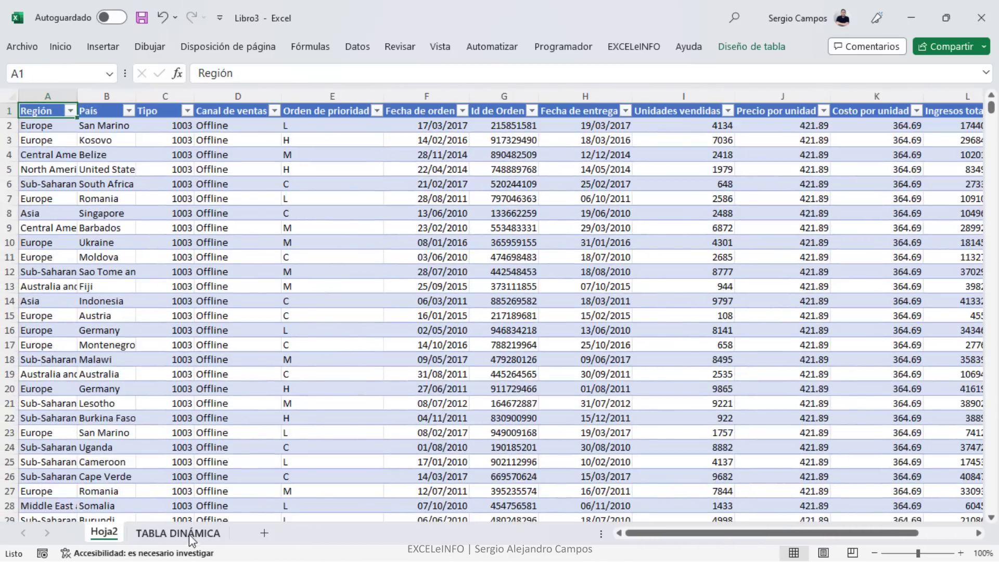
Step: Return to the TABLA DINÁMICA sheet and close the Libro3 workbook
left_click(190, 539)
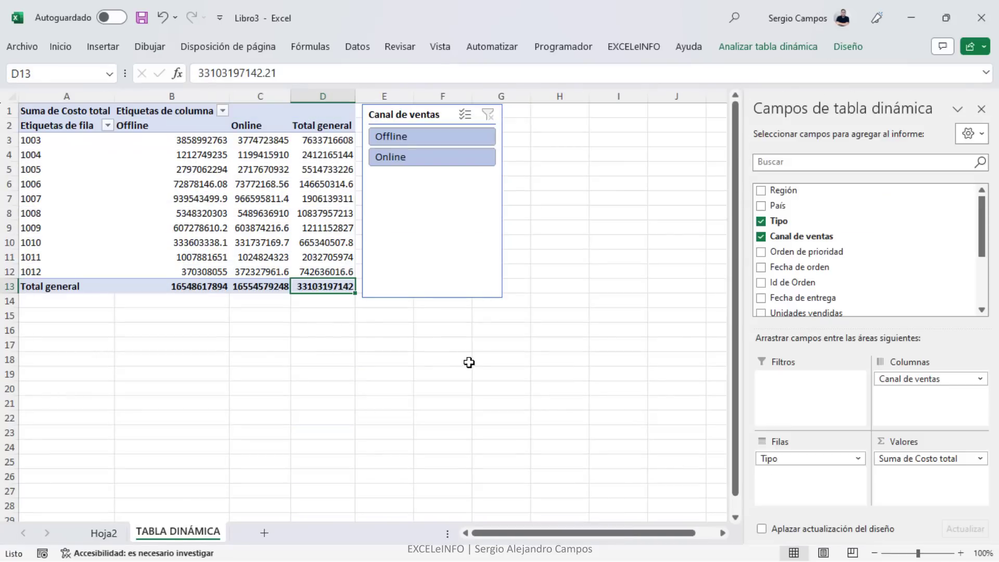
left_click(405, 346)
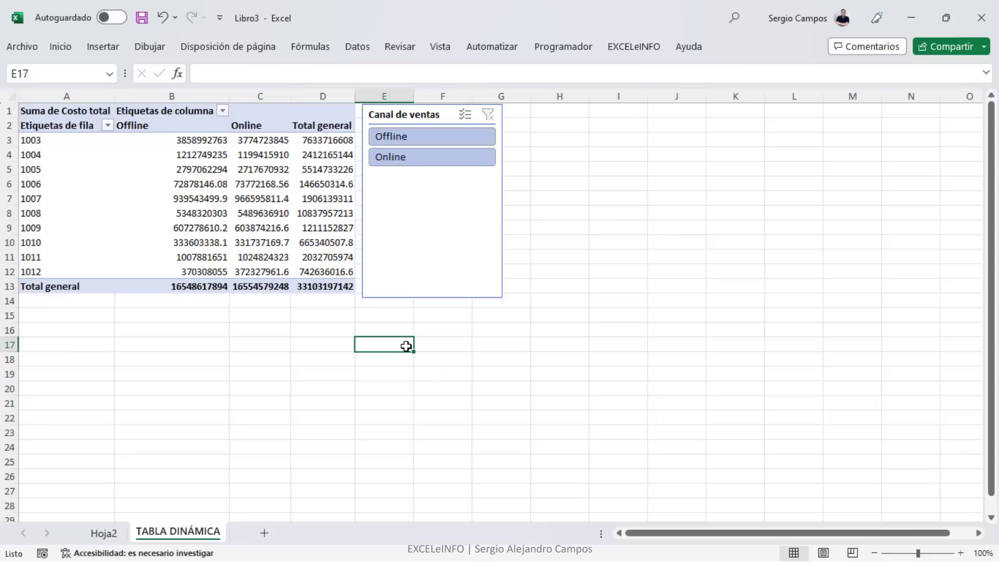
key("alt+F4")
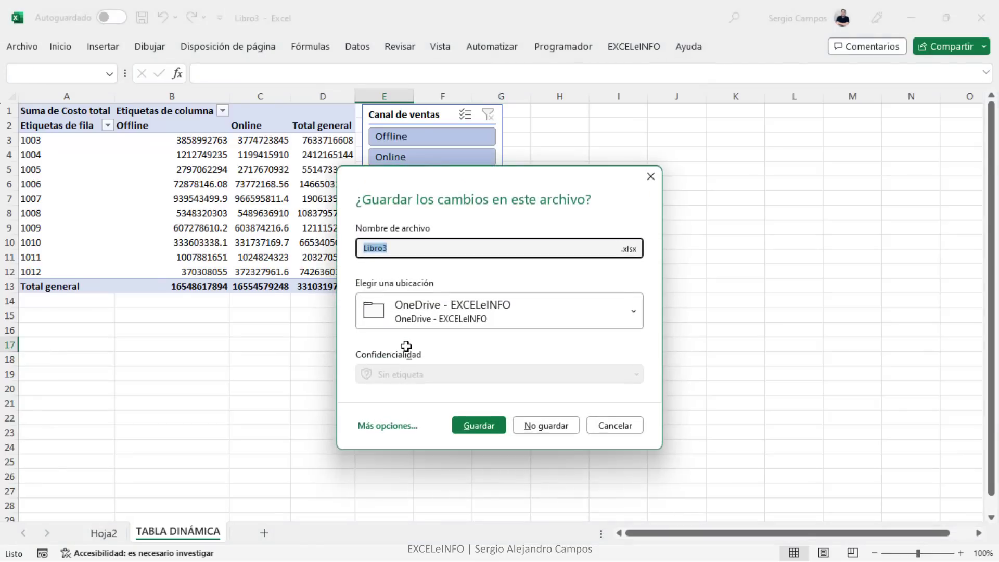
Step: Discard Libro3's changes, then uncheck Habilitar Mostrar detalles in the TABLA DINÁMICA pivot's Datos options
left_click(546, 425)
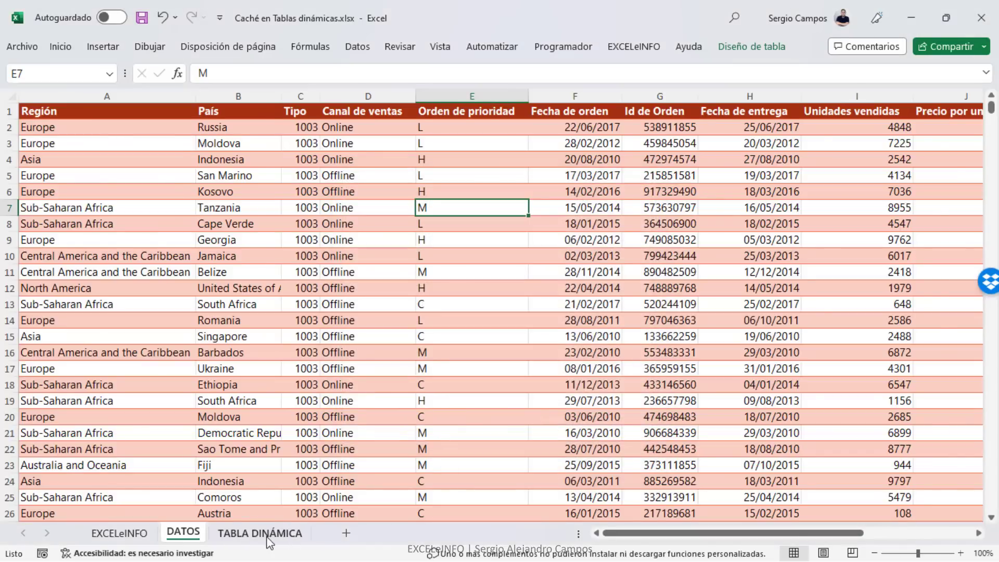
left_click(267, 536)
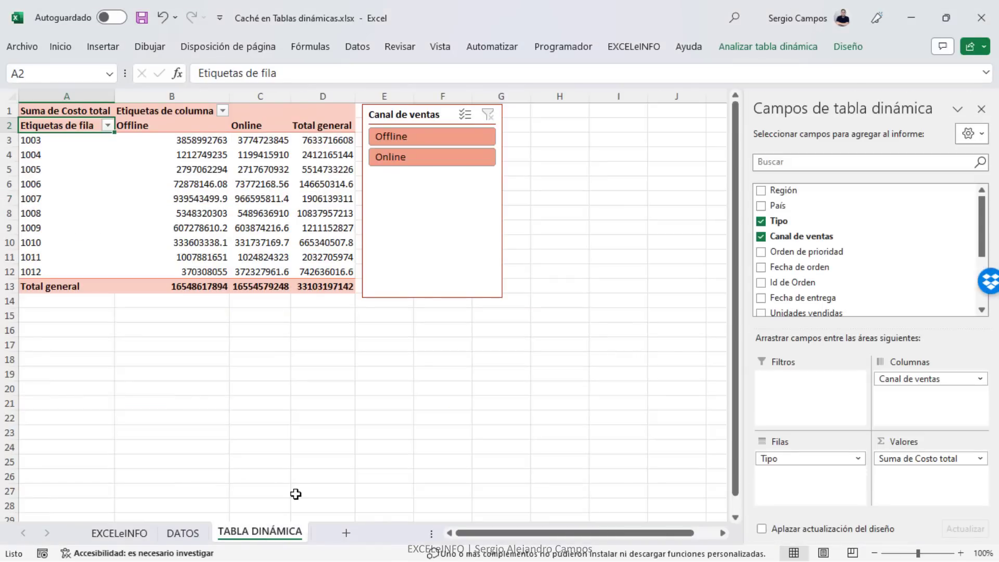
right_click(68, 125)
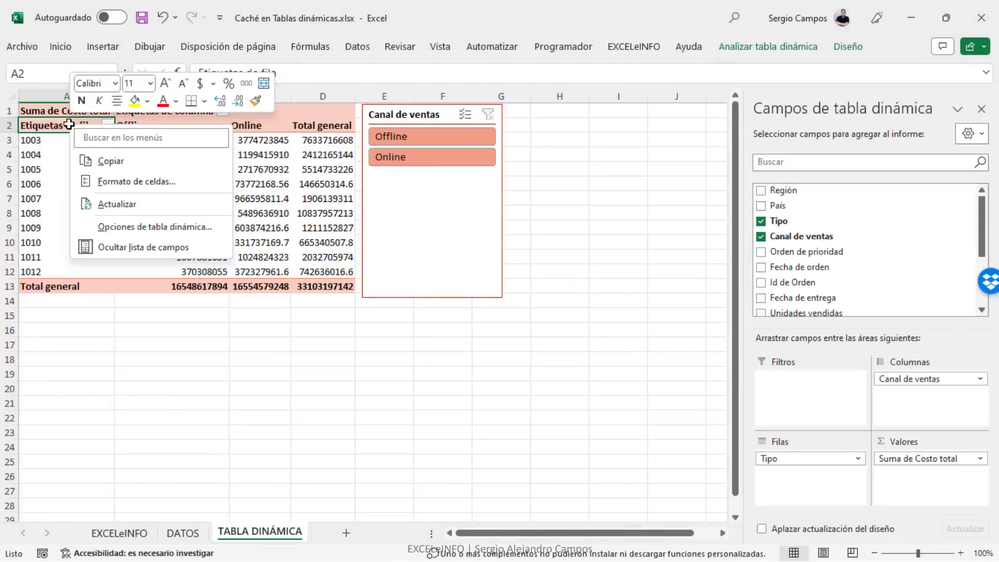
left_click(174, 228)
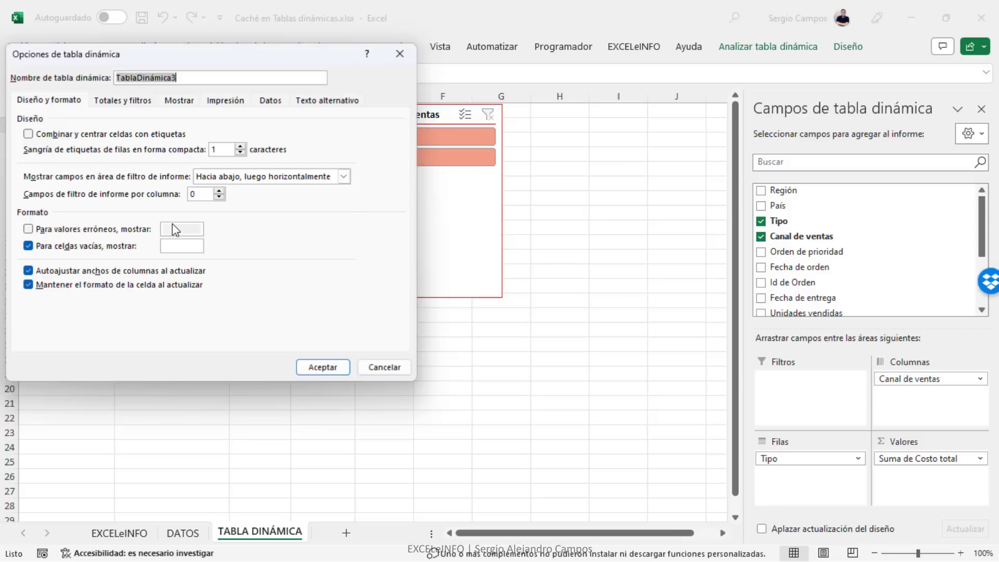
left_click(275, 102)
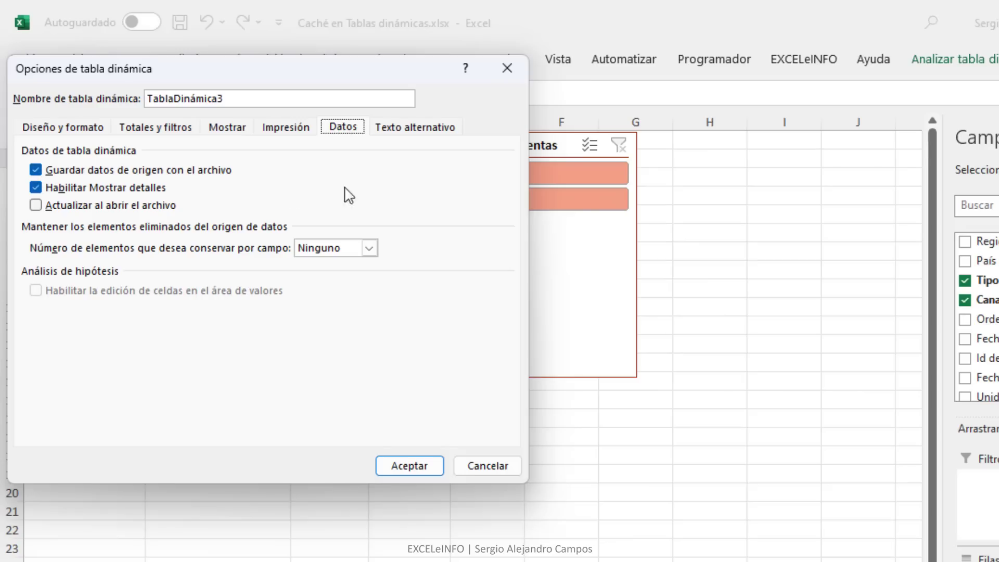
left_click(36, 188)
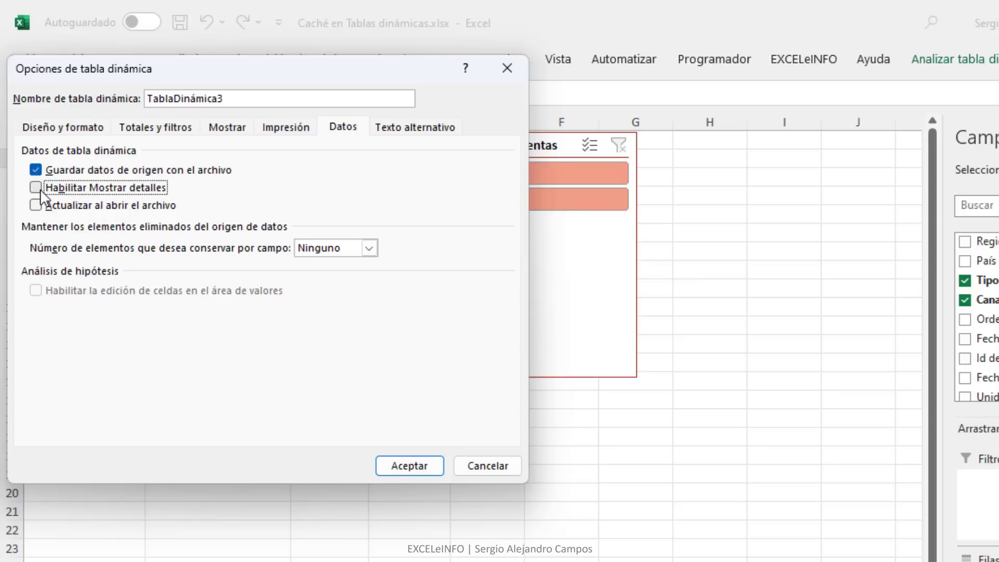
left_click(392, 473)
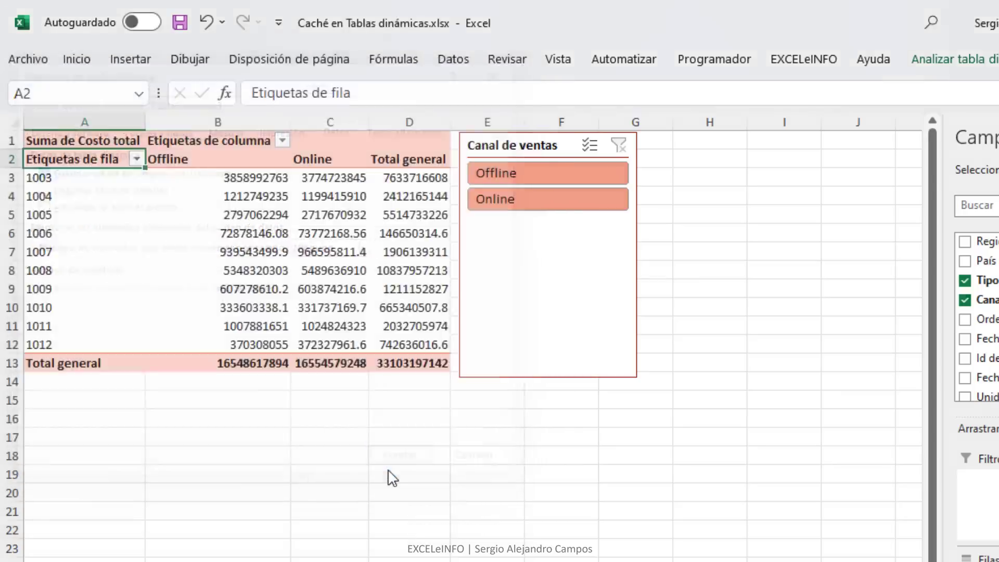
Step: Verify that drilling into grand total D13 is now refused with a warning
double_click(419, 365)
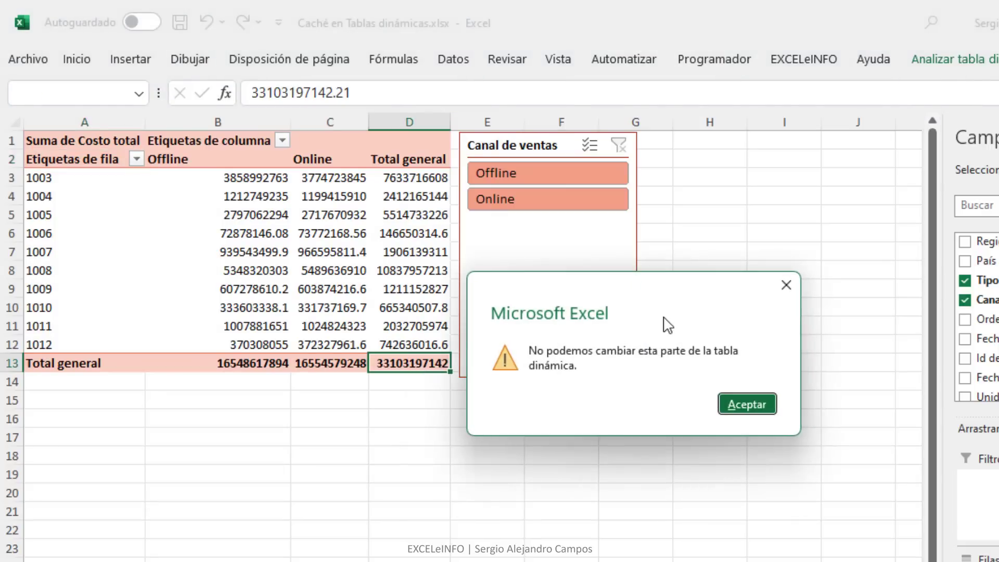
key("Return")
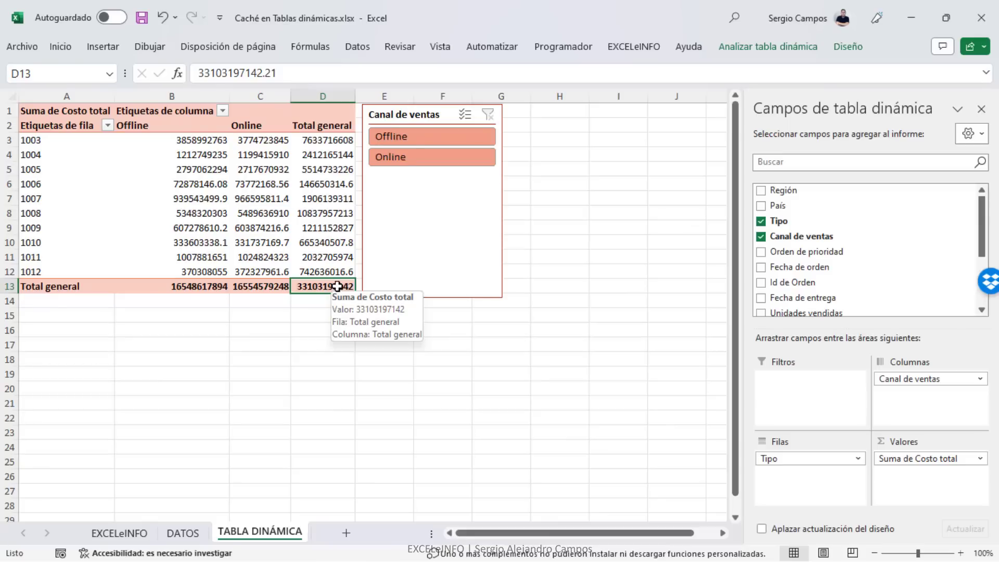
right_click(337, 286)
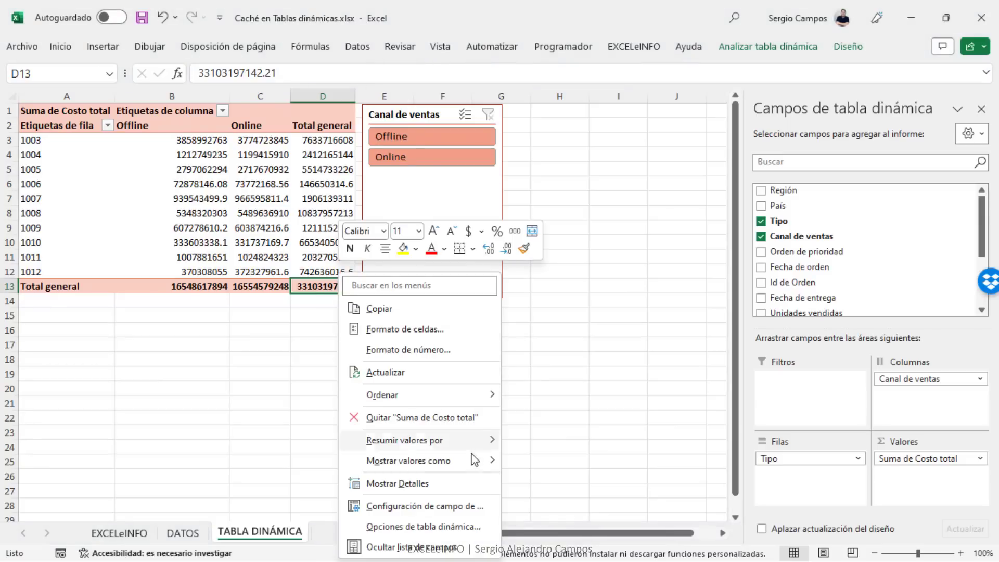
key("Escape")
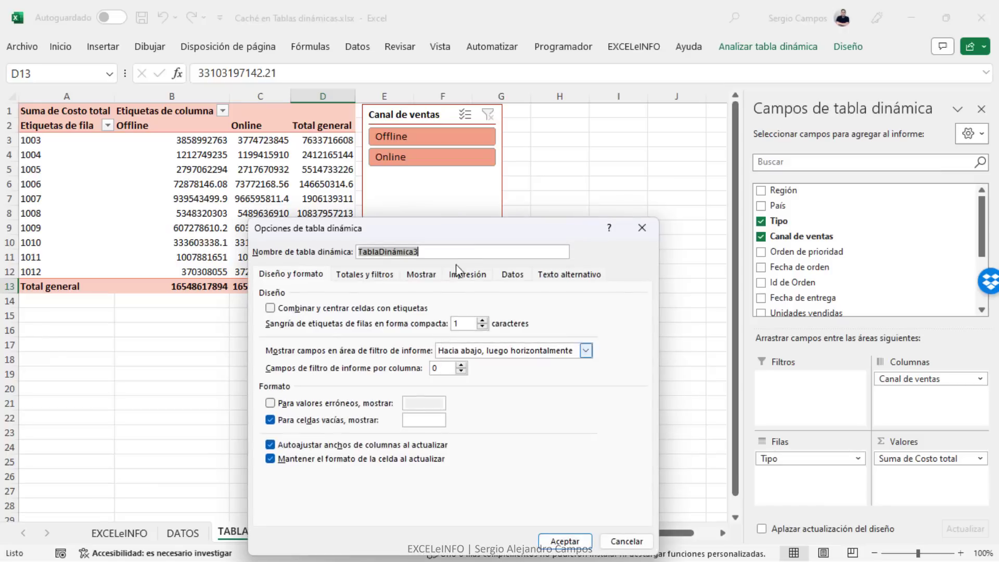
Step: Tick Habilitar Mostrar detalles again in the pivot's Datos options
left_click(513, 274)
left_click(300, 322)
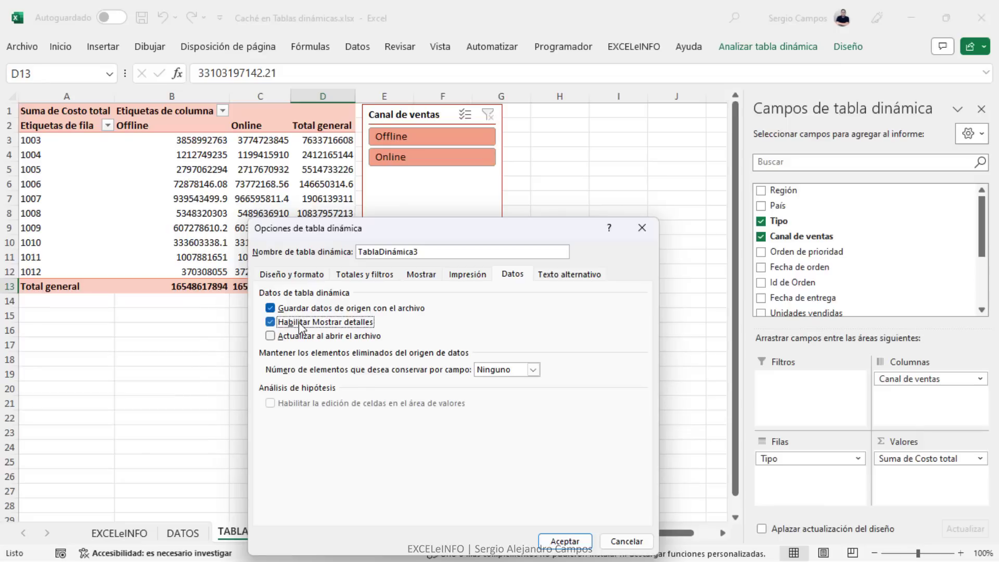
key("Return")
right_click(314, 290)
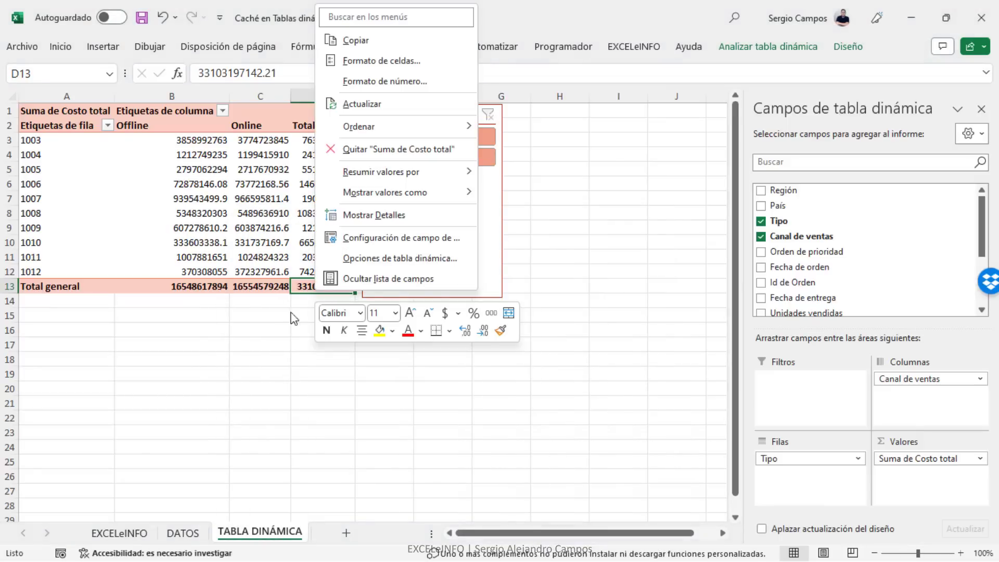
left_click(458, 258)
left_click(474, 137)
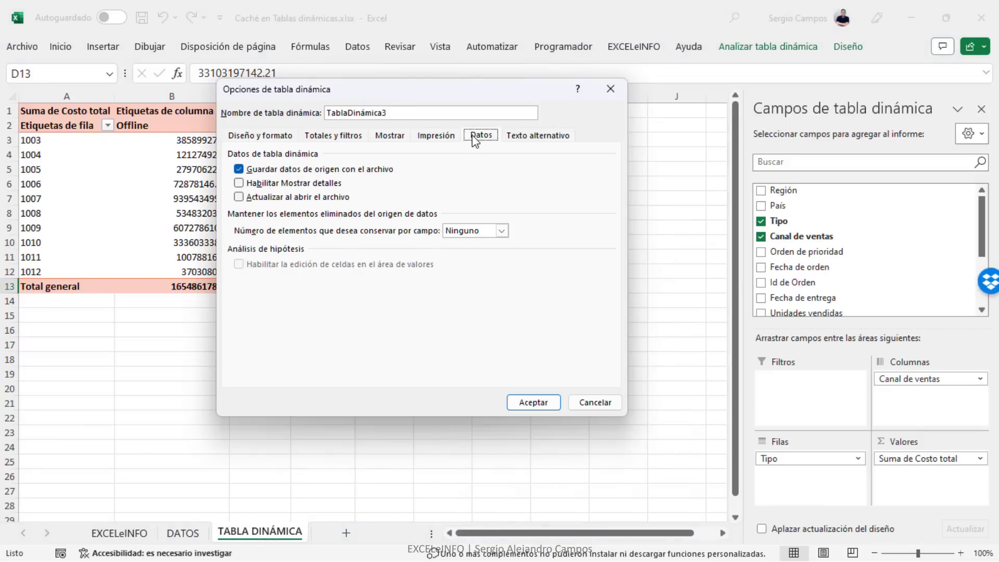
left_click(240, 183)
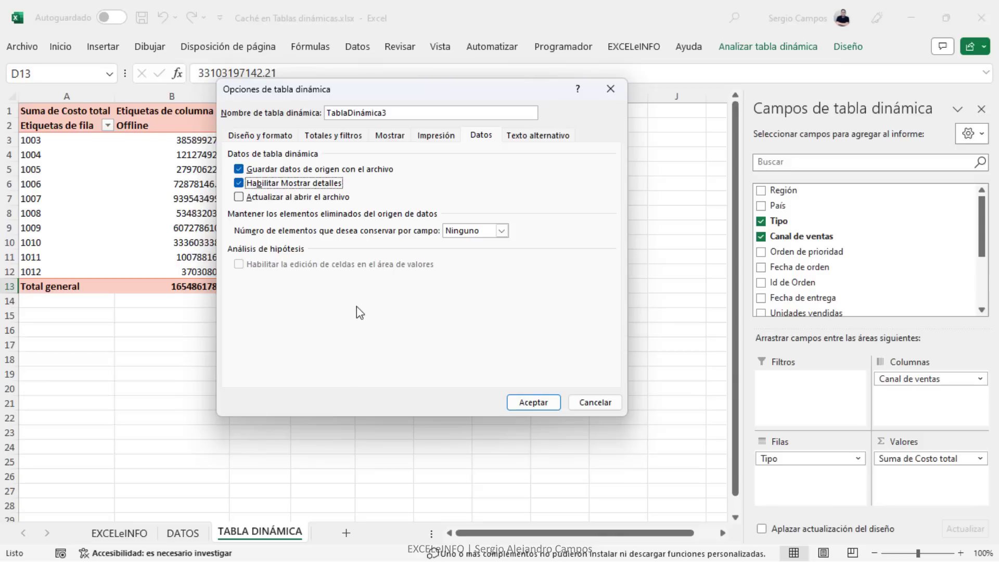
Step: Untick Guardar datos de origen con el archivo in the pivot's Datos options
left_click(239, 169)
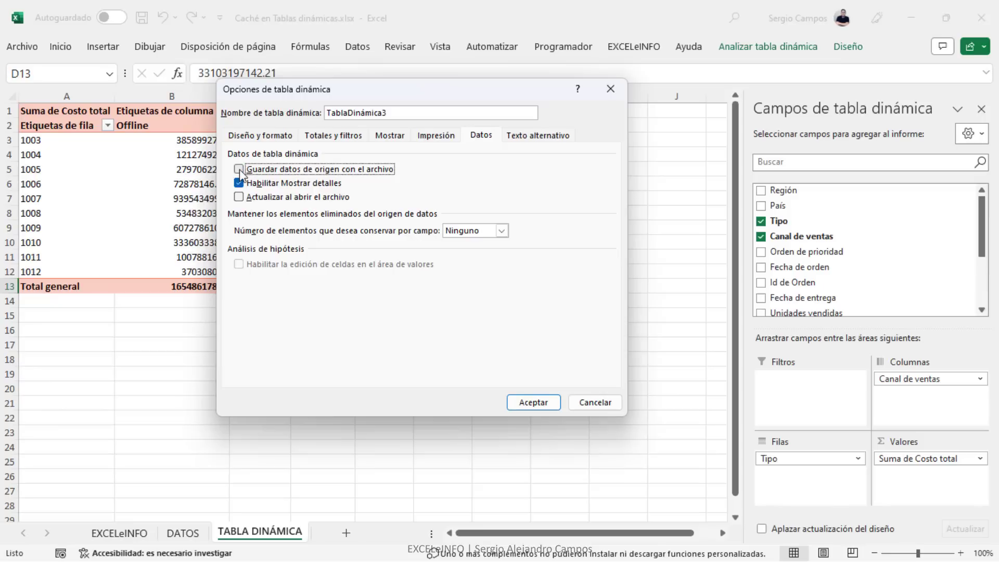
Step: Apply the pivot options and copy the TABLA DINÁMICA sheet into a new workbook
left_click(534, 404)
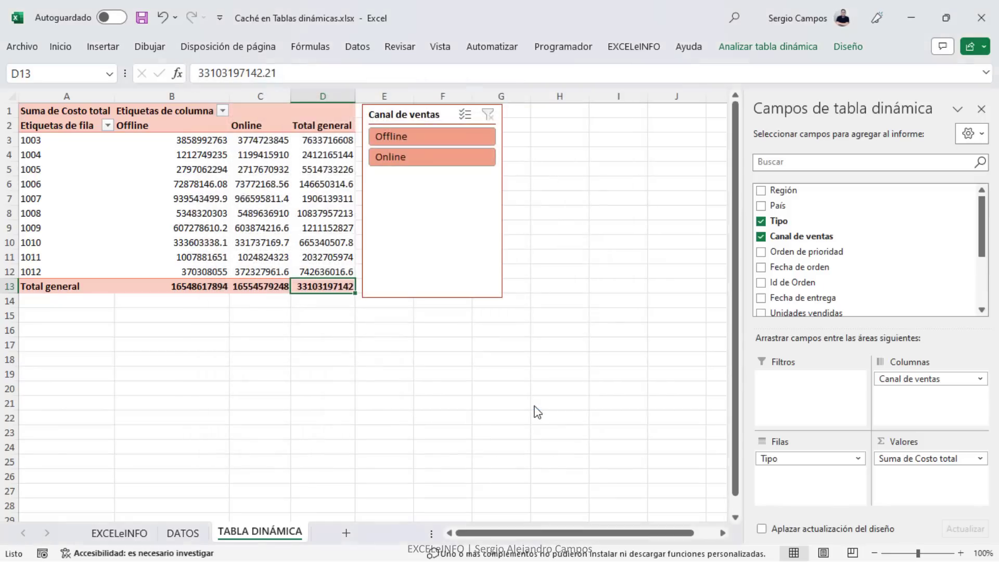
right_click(288, 533)
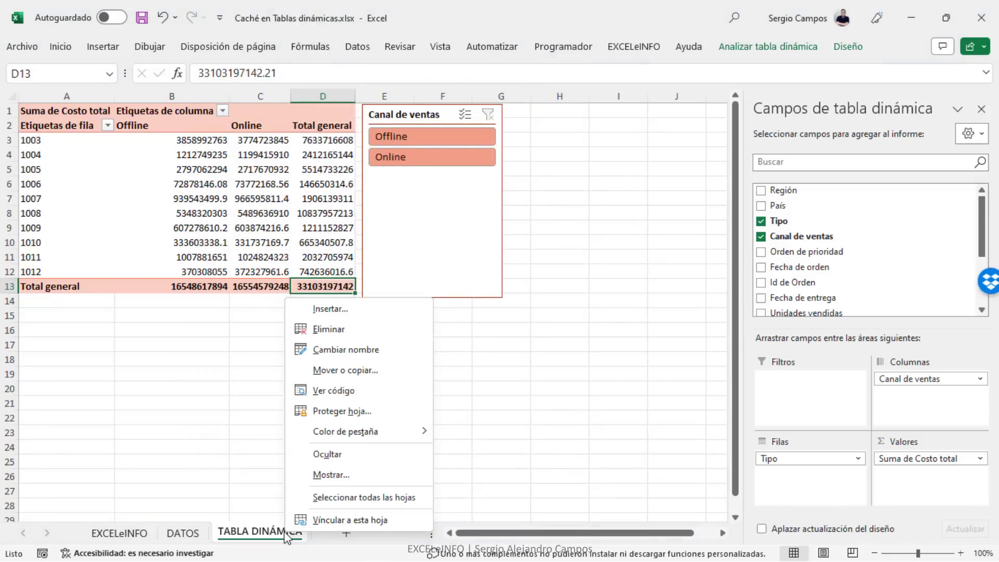
left_click(346, 370)
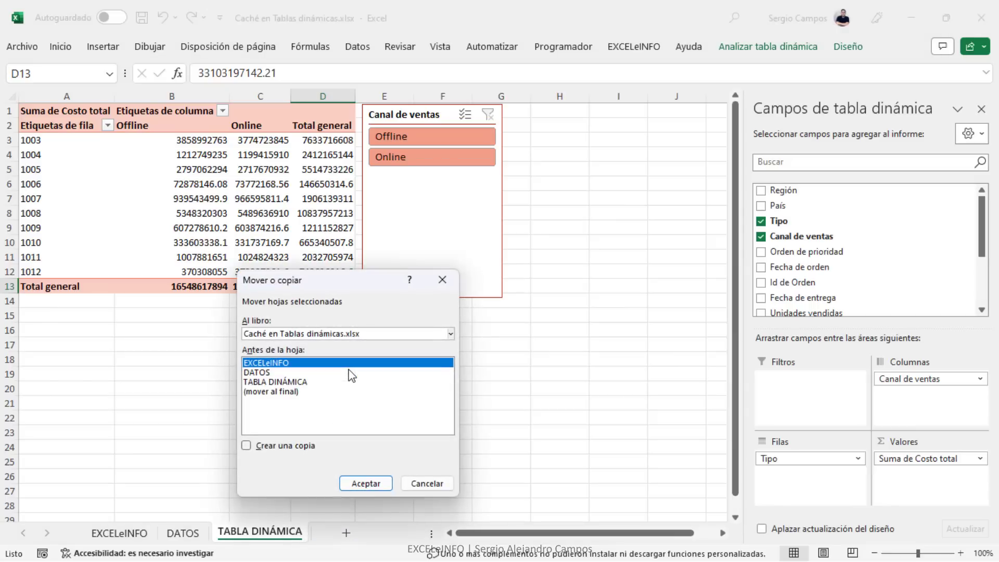
left_click(312, 333)
left_click(295, 348)
left_click(287, 446)
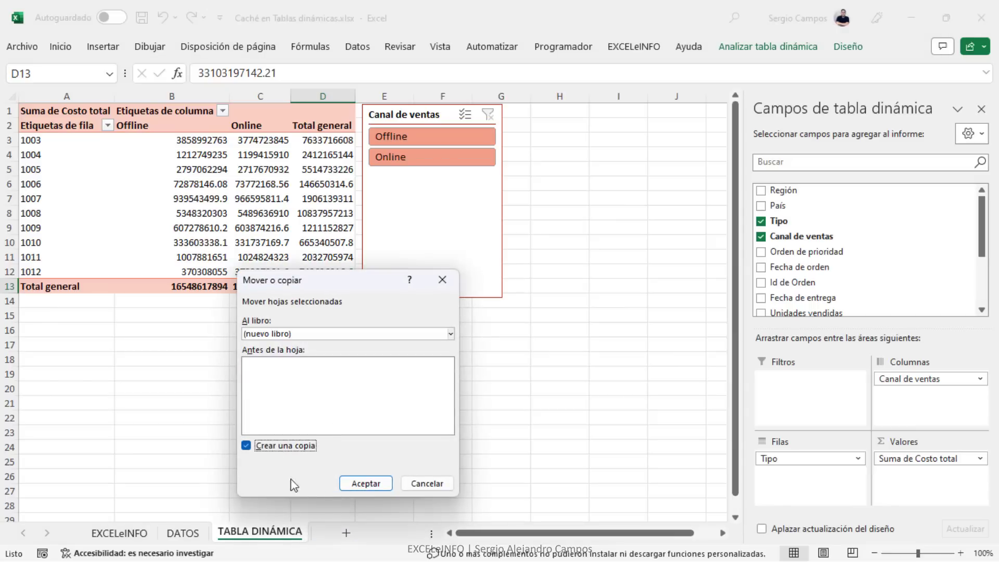
left_click(367, 485)
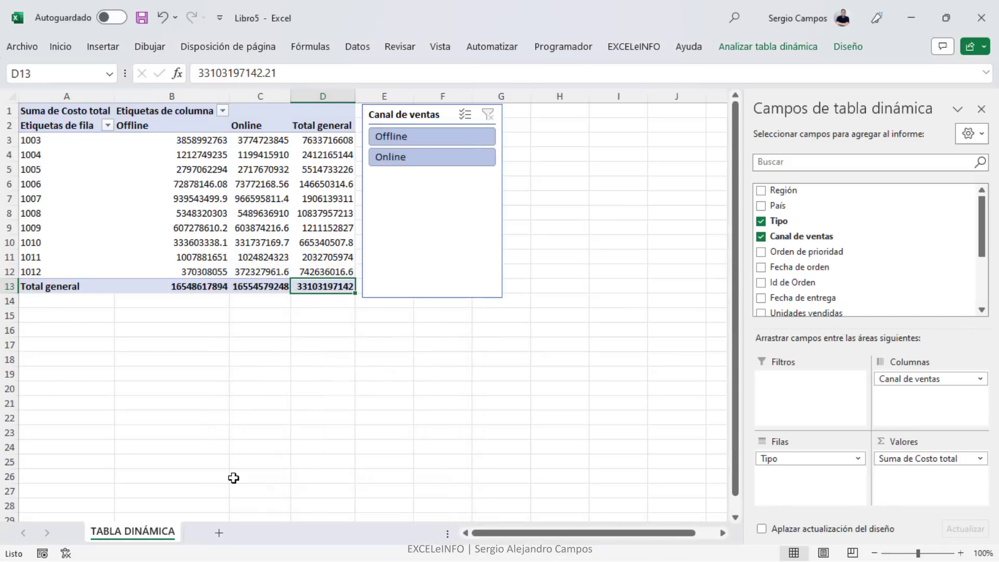
Step: Save the copy as Libro5.xlsx, close it, and reopen it from recent files with content enabled
key("F12")
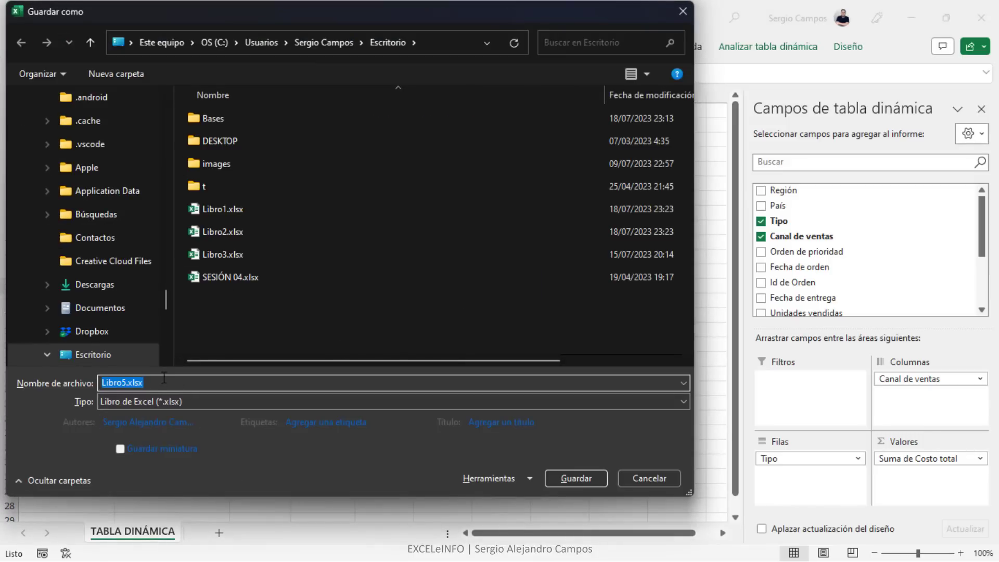
left_click(568, 477)
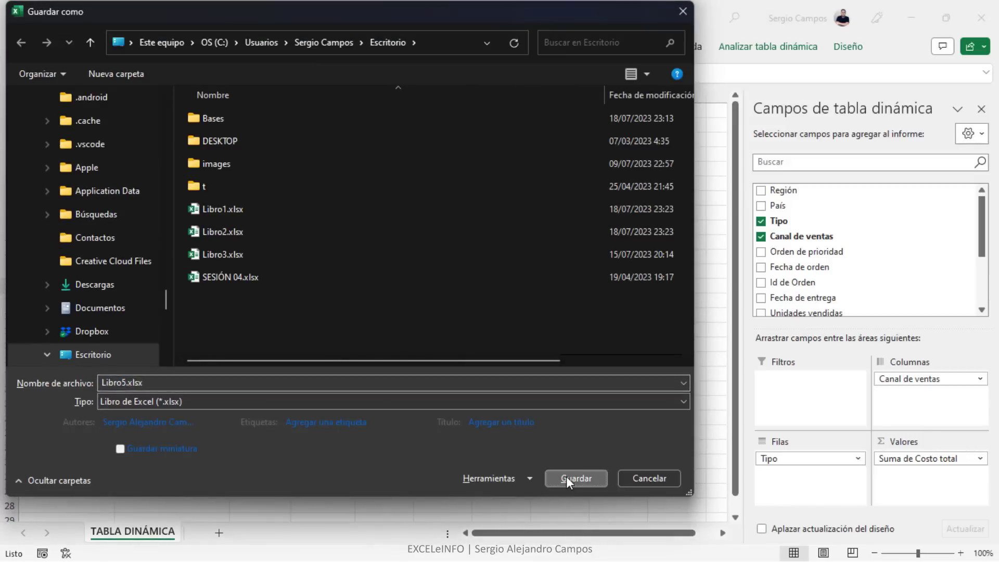
key("ctrl+w")
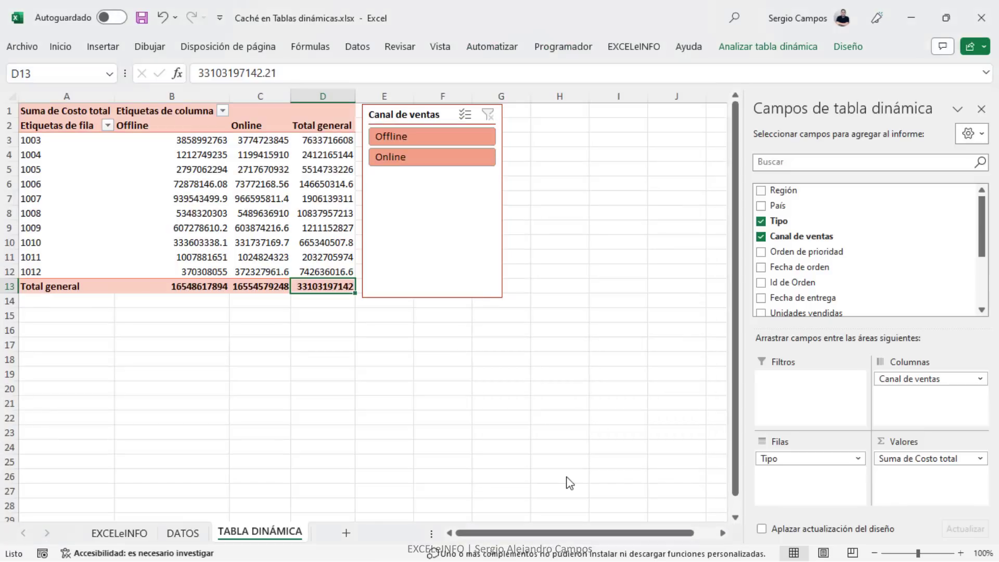
key("ctrl+o")
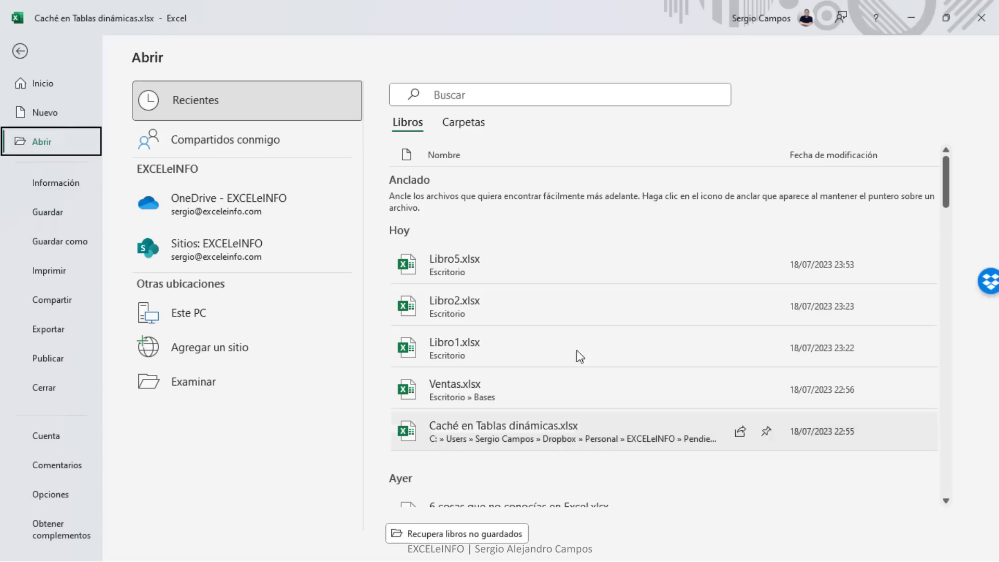
left_click(527, 268)
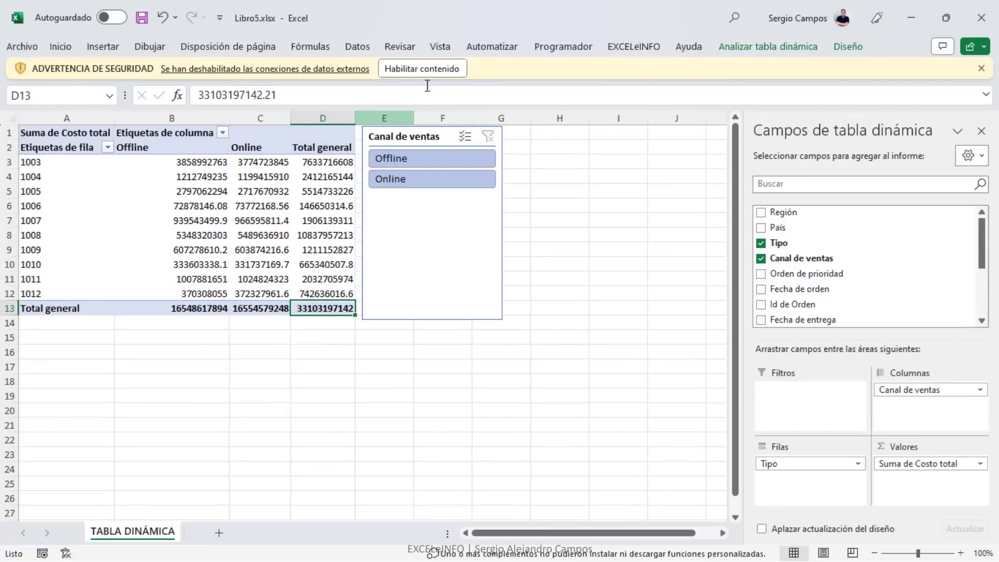
left_click(433, 69)
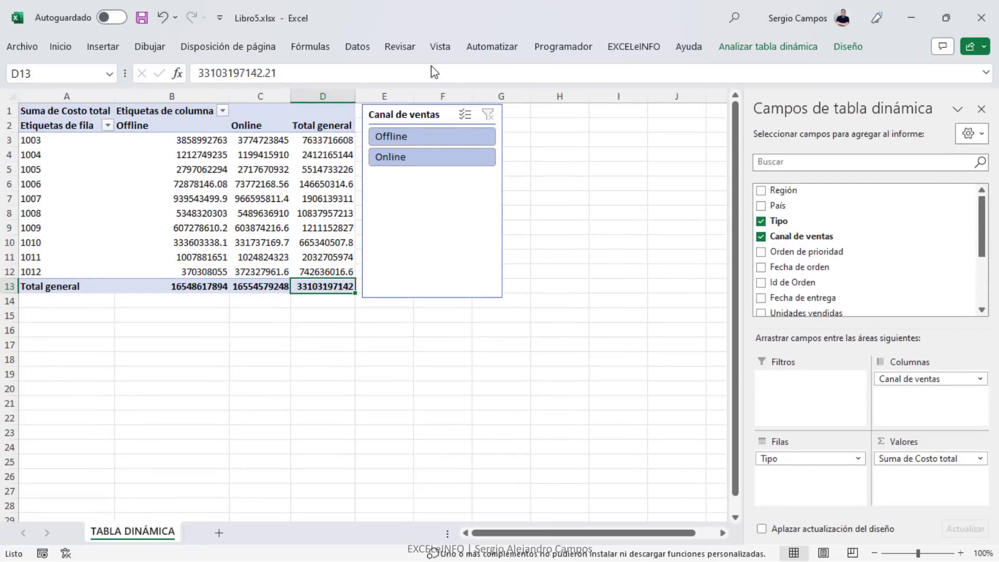
Step: Attempt to show details for D13, D4 and C8, dismissing each missing-data warning
double_click(331, 285)
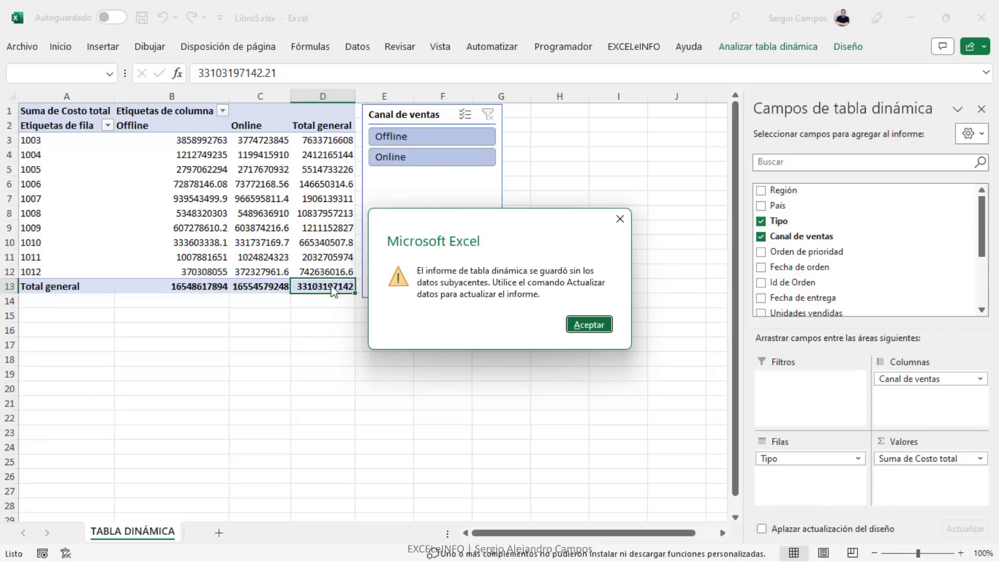
left_click(618, 221)
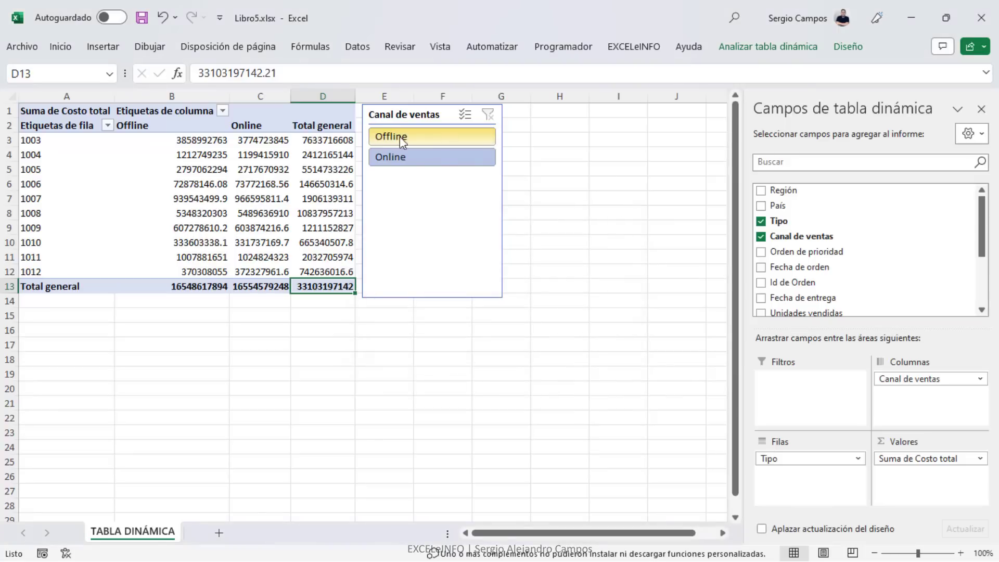
left_click(294, 159)
double_click(294, 159)
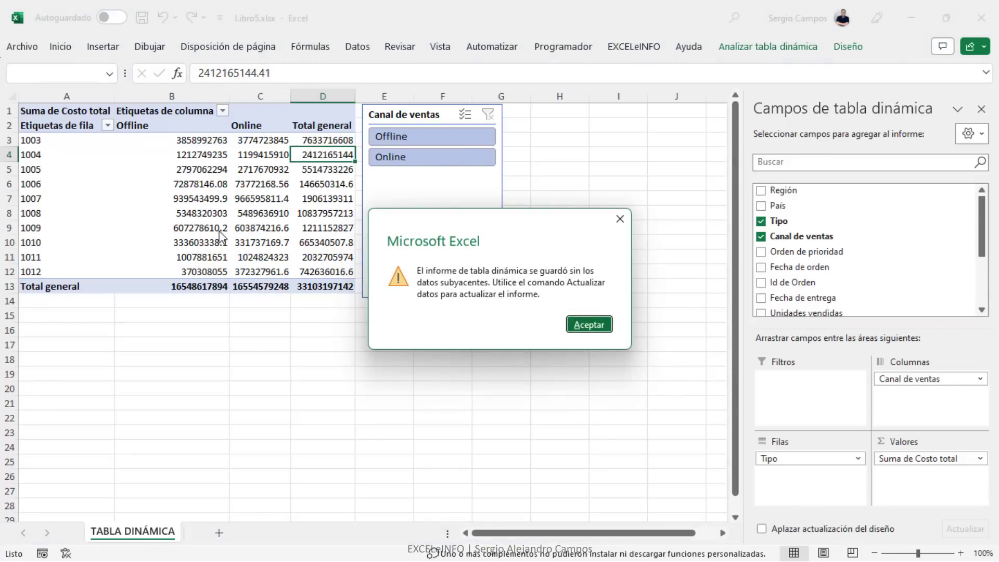
left_click(578, 331)
double_click(265, 217)
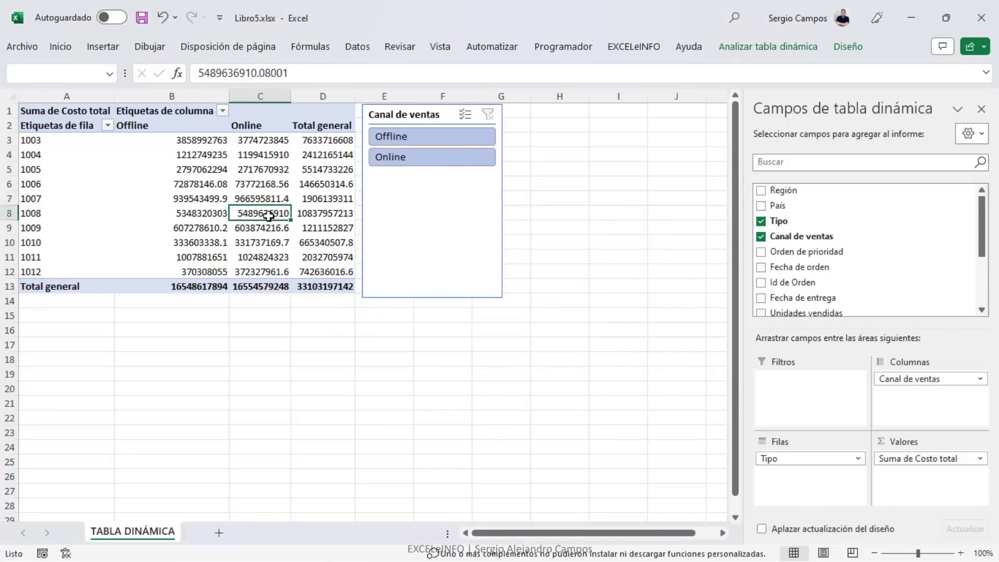
left_click(586, 327)
Step: Refresh the pivot table and drill into grand total D13 to create the Hoja1 detail sheet
right_click(260, 210)
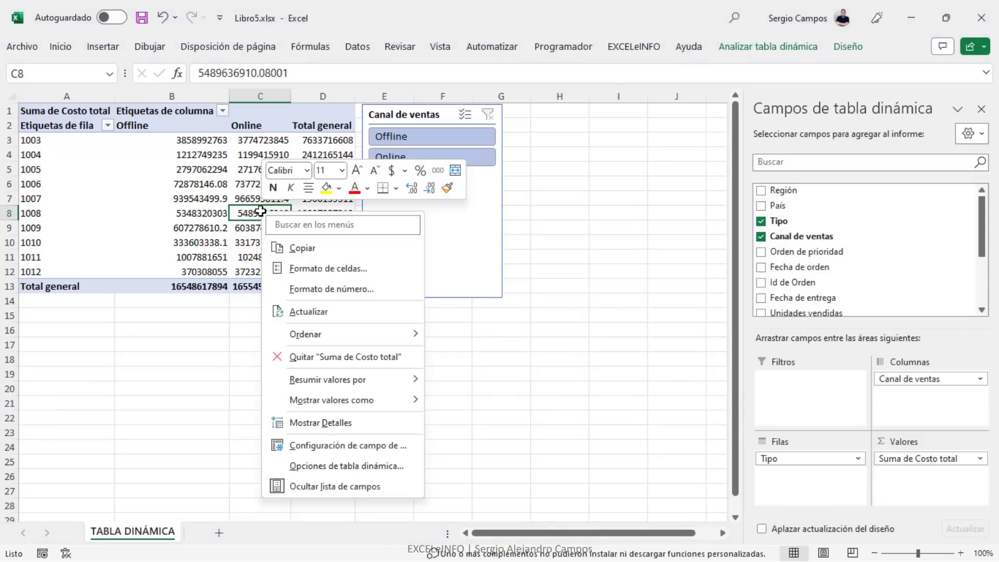
left_click(354, 315)
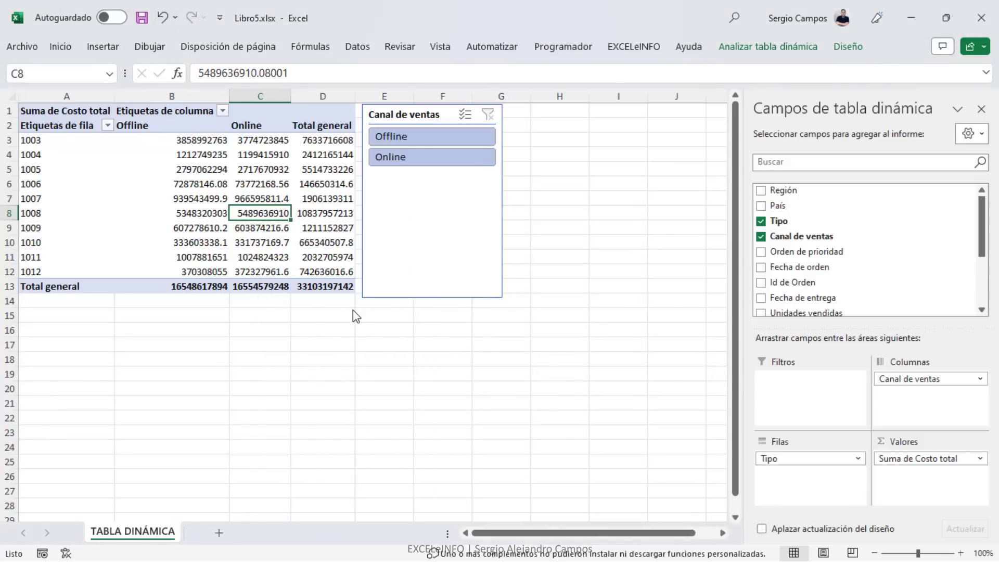
left_click(329, 284)
double_click(329, 284)
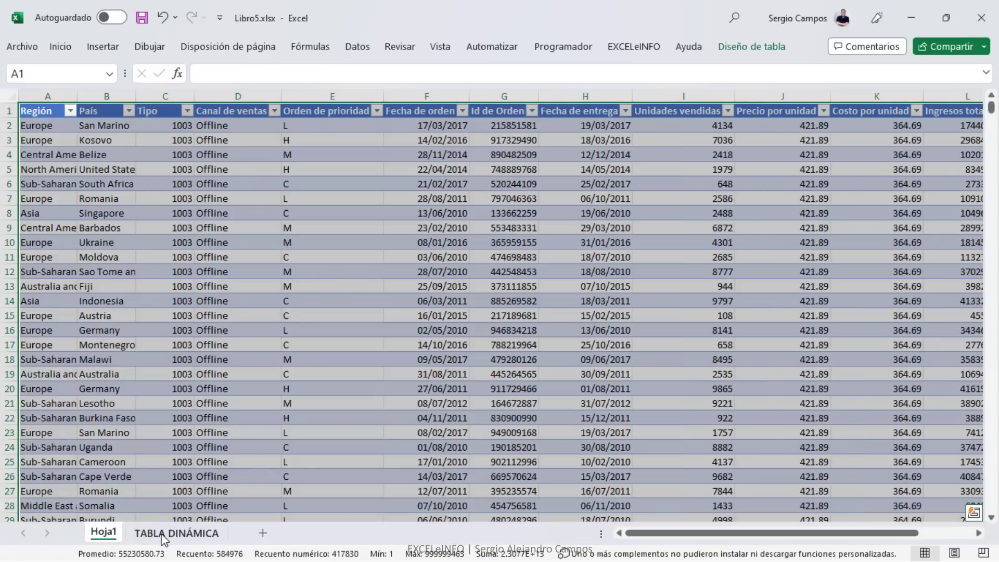
Step: Scan the Hoja1 records to their last column and row, then return to TABLA DINÁMICA
left_click(205, 533)
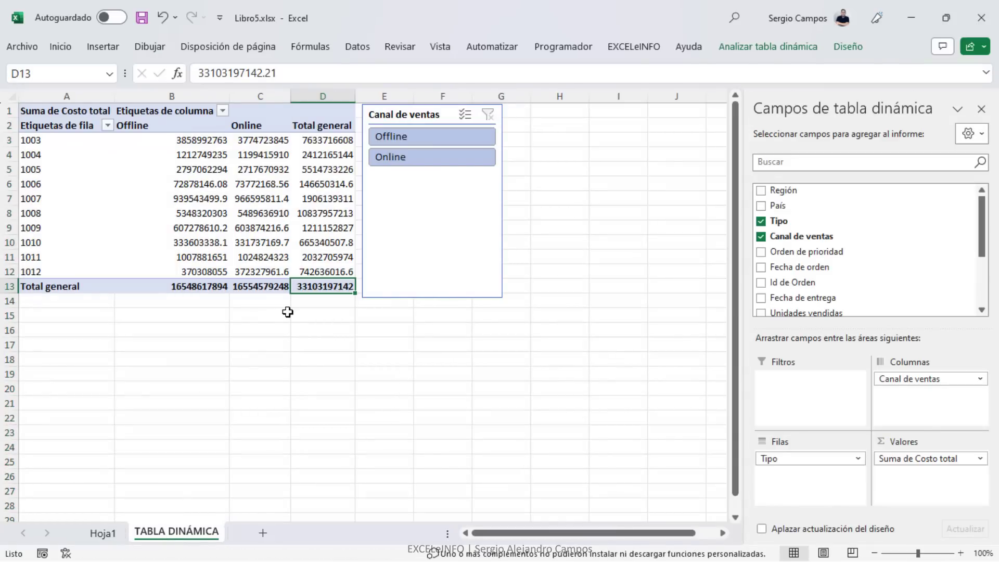
left_click(104, 536)
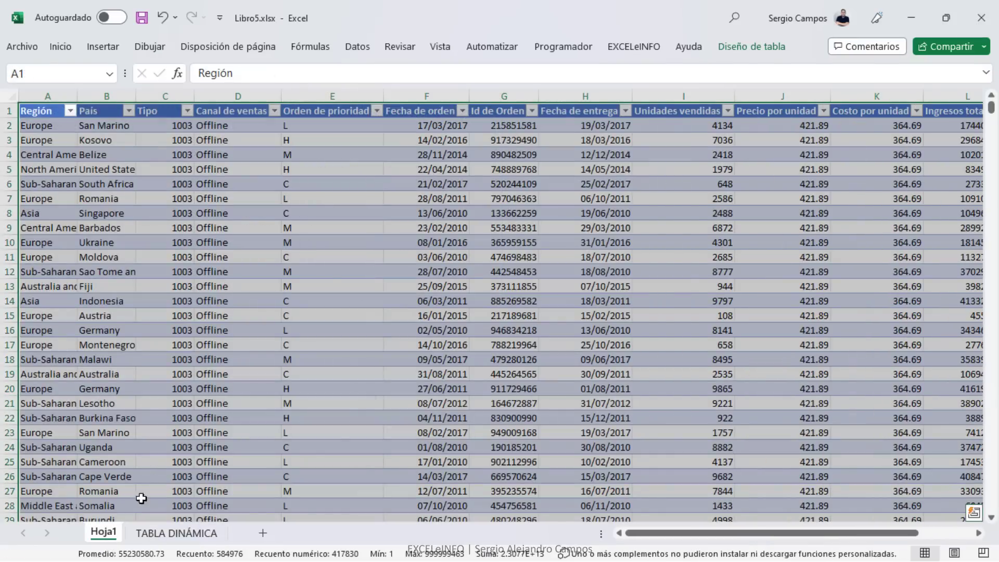
key("ctrl+Right")
key("ctrl+Left")
key("ctrl+Right")
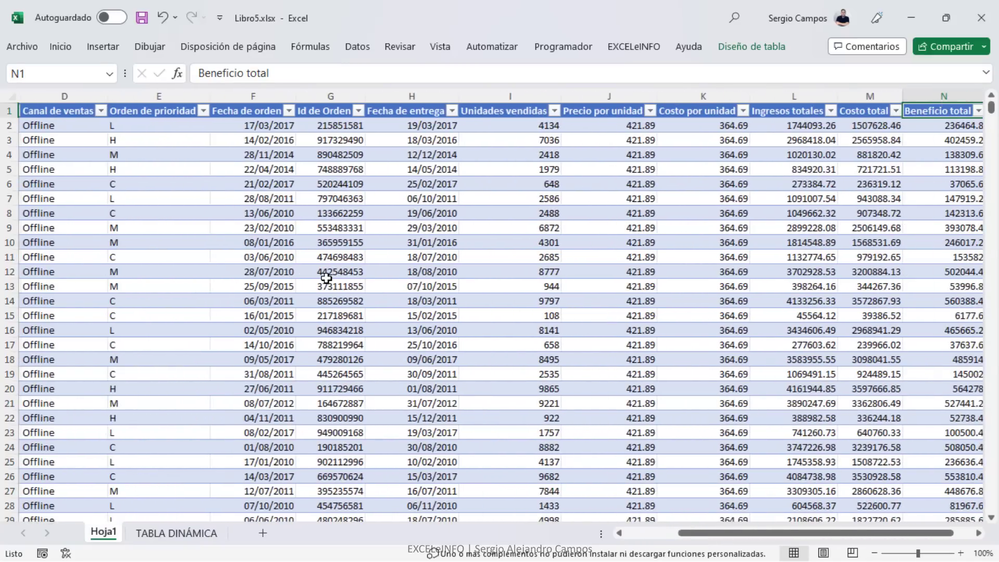
key("ctrl+Left")
key("ctrl+Down")
key("ctrl+Up")
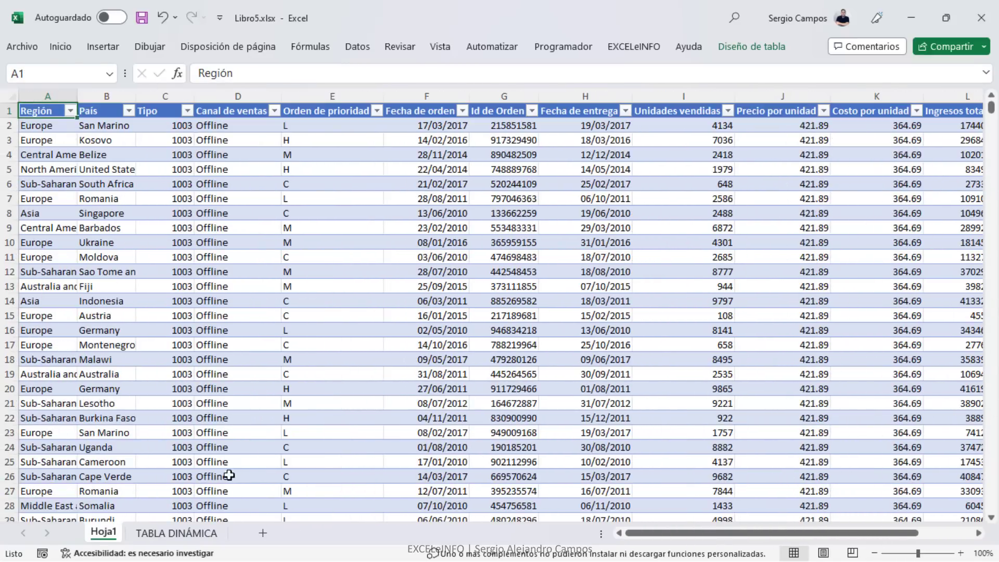
left_click(180, 533)
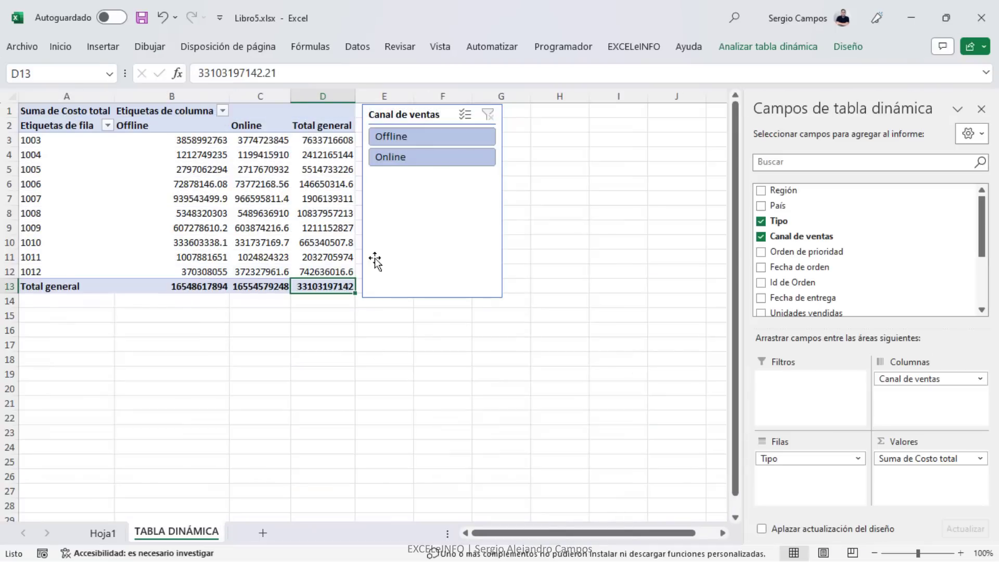
Step: Uncheck Habilitar Mostrar detalles in the pivot options and confirm drilling into D13 is refused
right_click(322, 286)
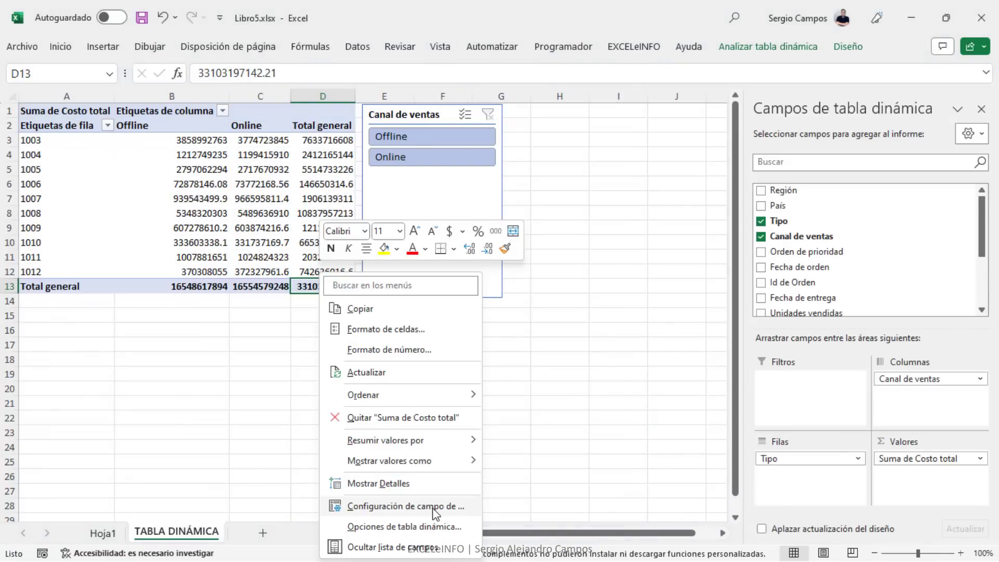
left_click(398, 526)
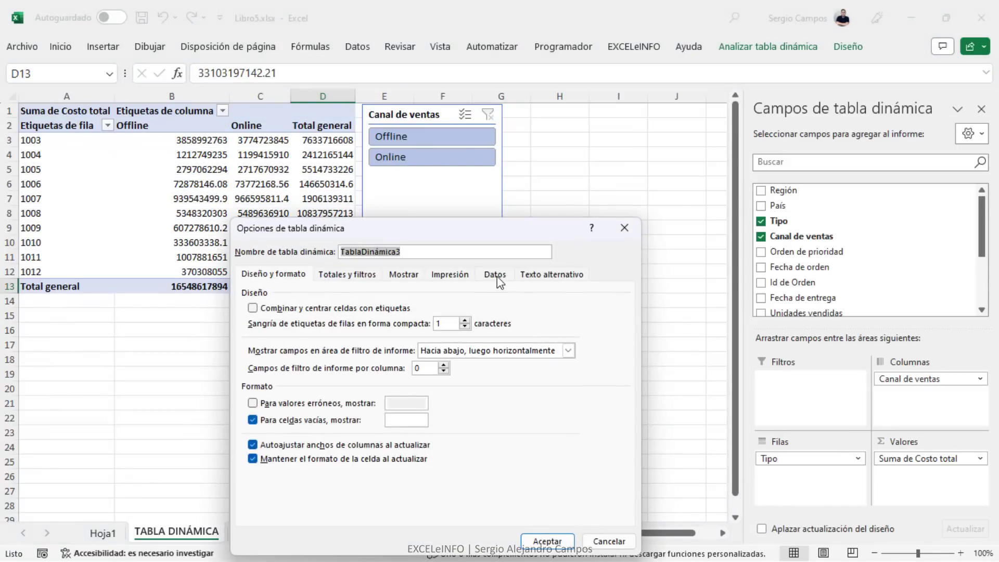
left_click(494, 274)
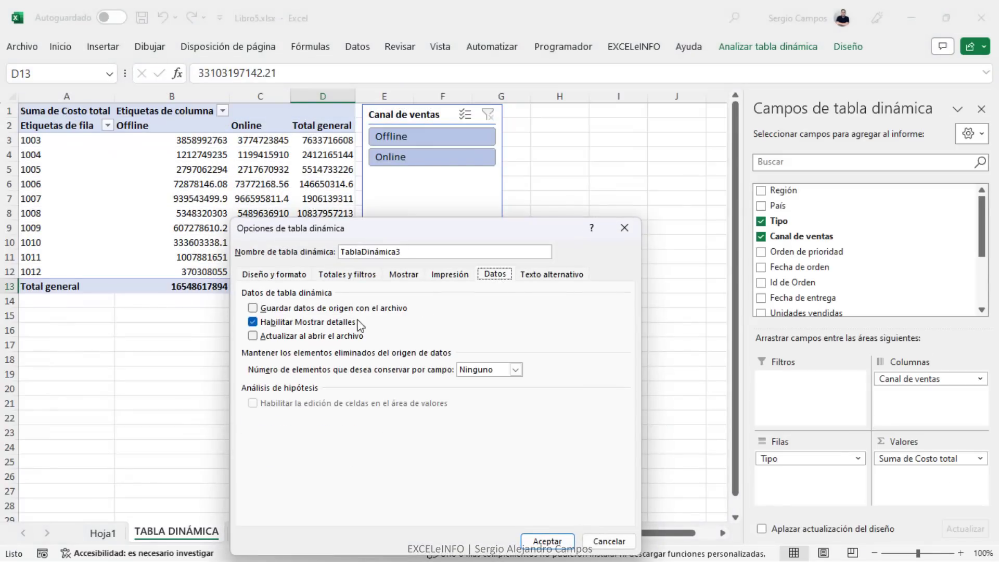
left_click(253, 322)
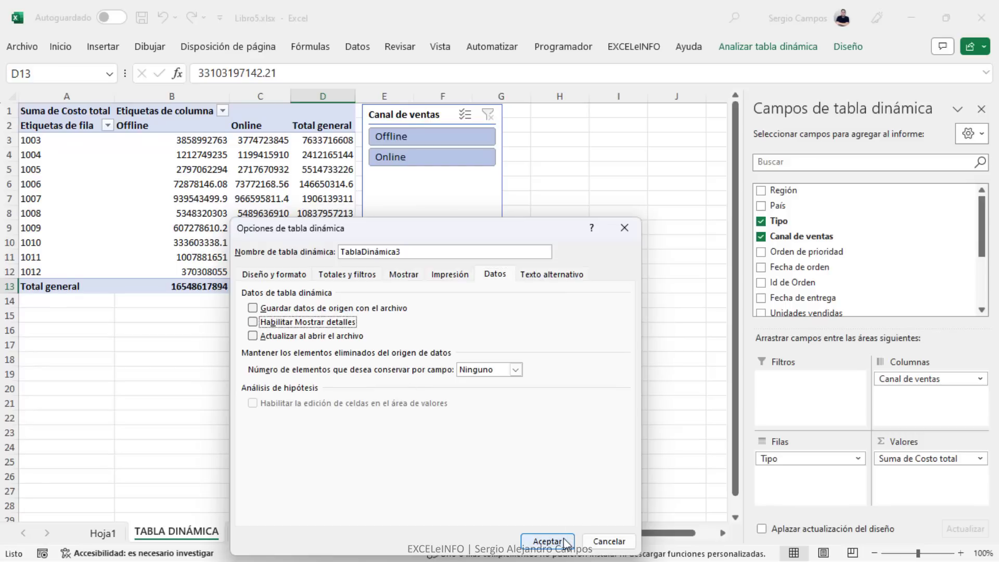
left_click(546, 541)
double_click(333, 287)
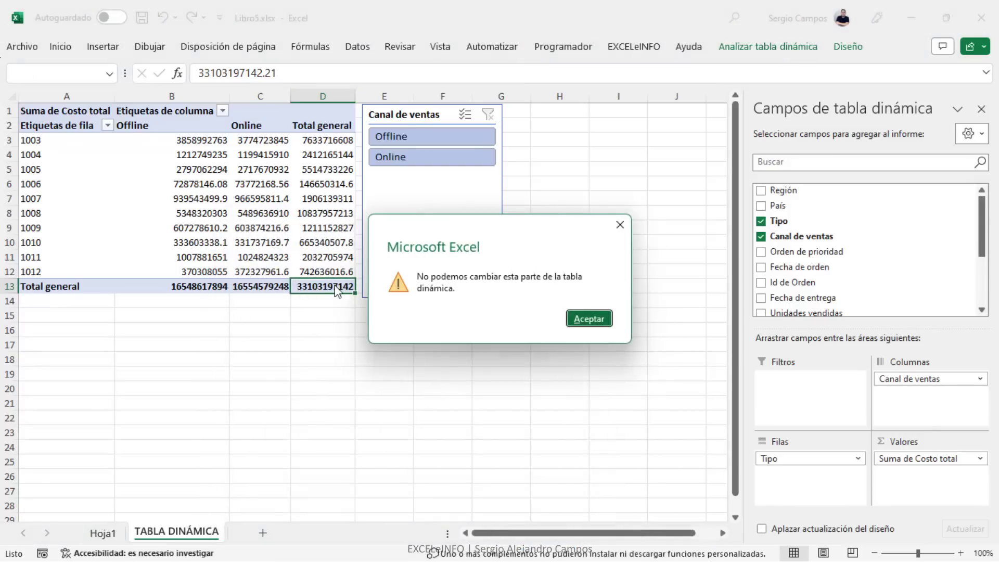
left_click(571, 318)
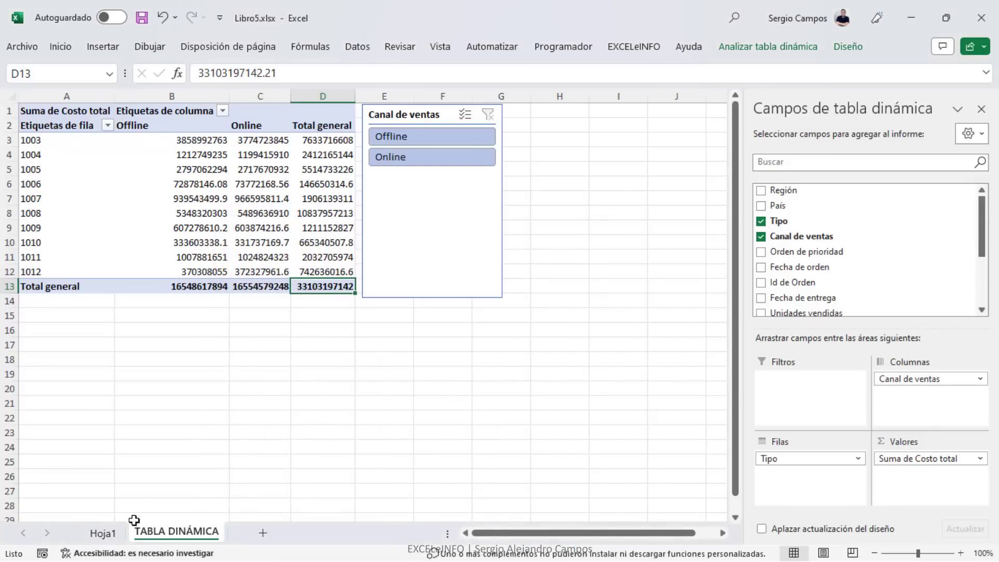
Step: Delete the Hoja1 detail sheet, then check the pivot from A1 to grand total D13
left_click(107, 533)
right_click(110, 535)
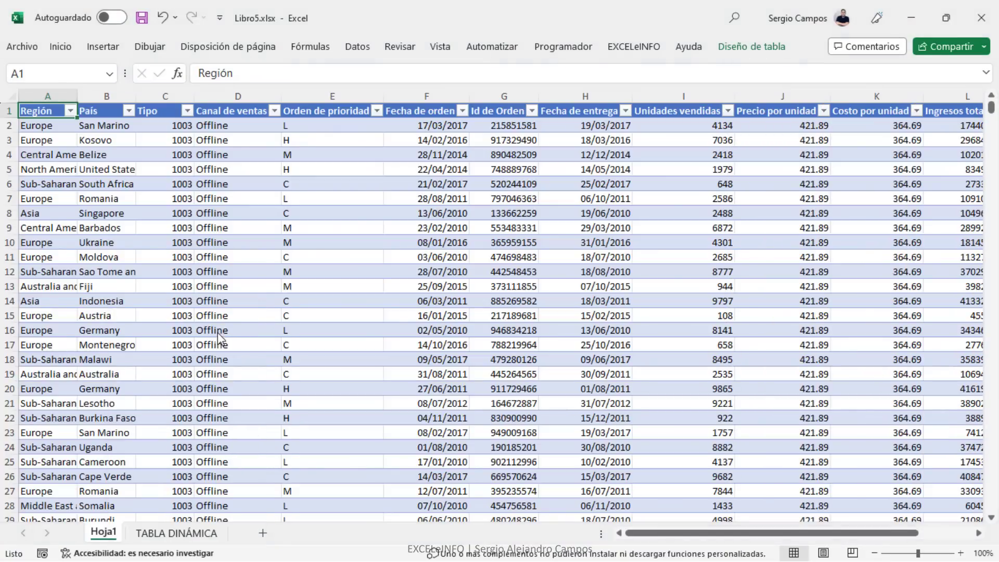
left_click(156, 331)
left_click(522, 322)
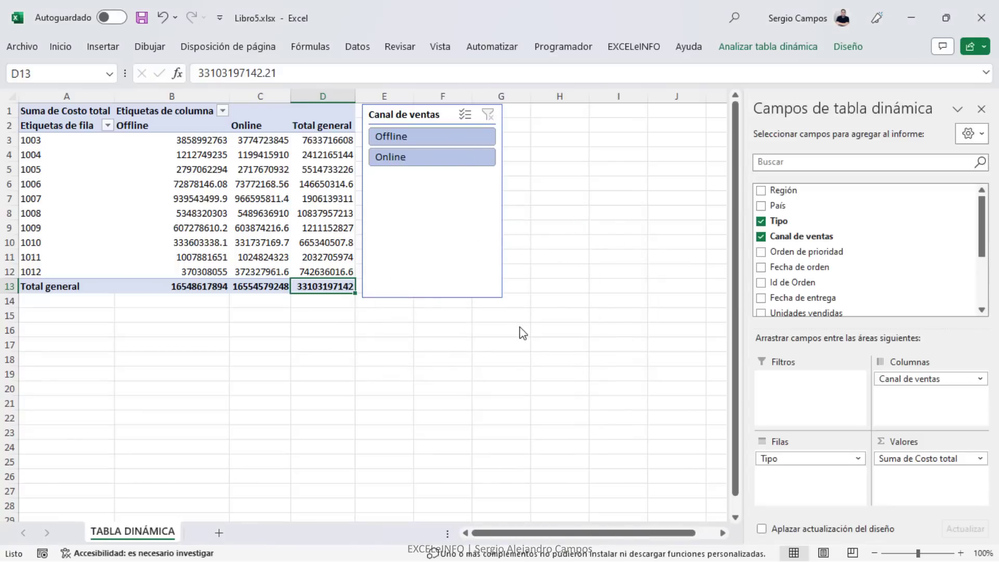
key("ctrl+Home")
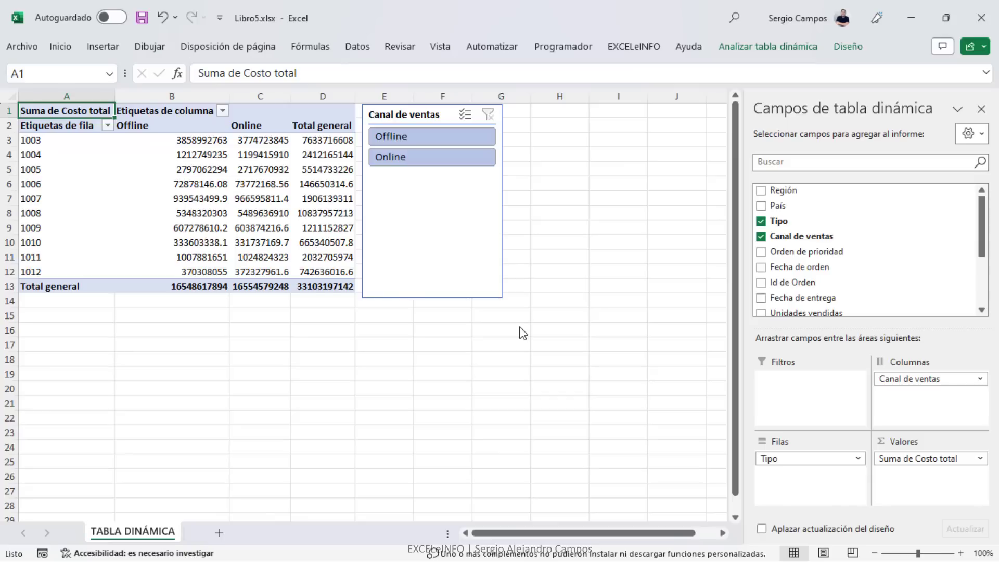
key("ctrl+End")
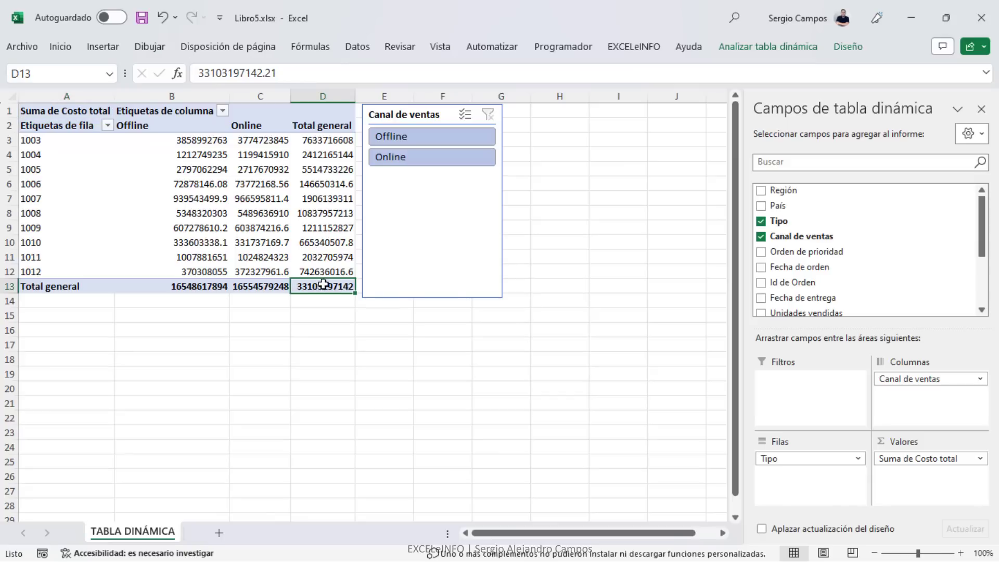
key("Delete")
left_click(593, 317)
left_click(172, 154)
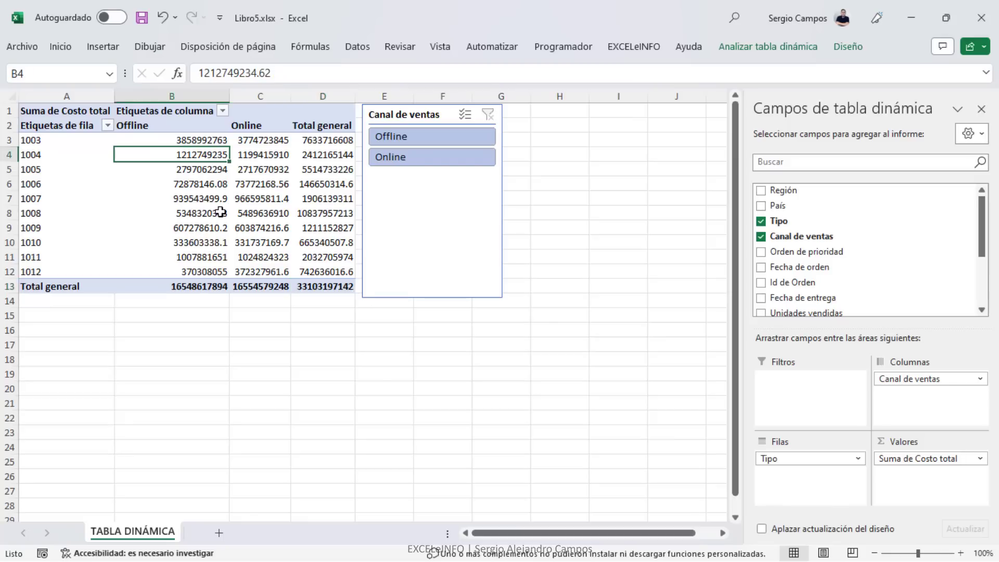
left_click(107, 126)
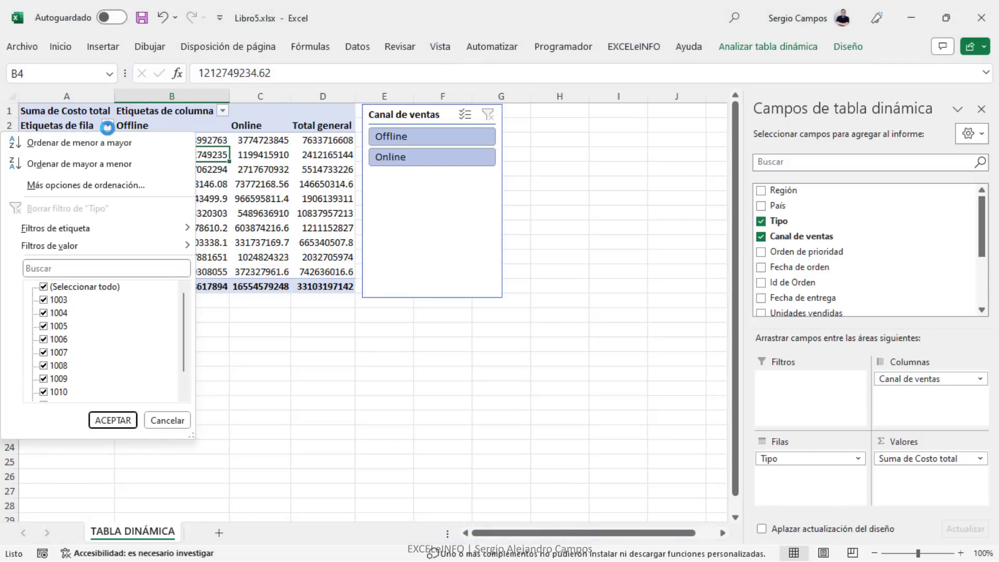
left_click(107, 127)
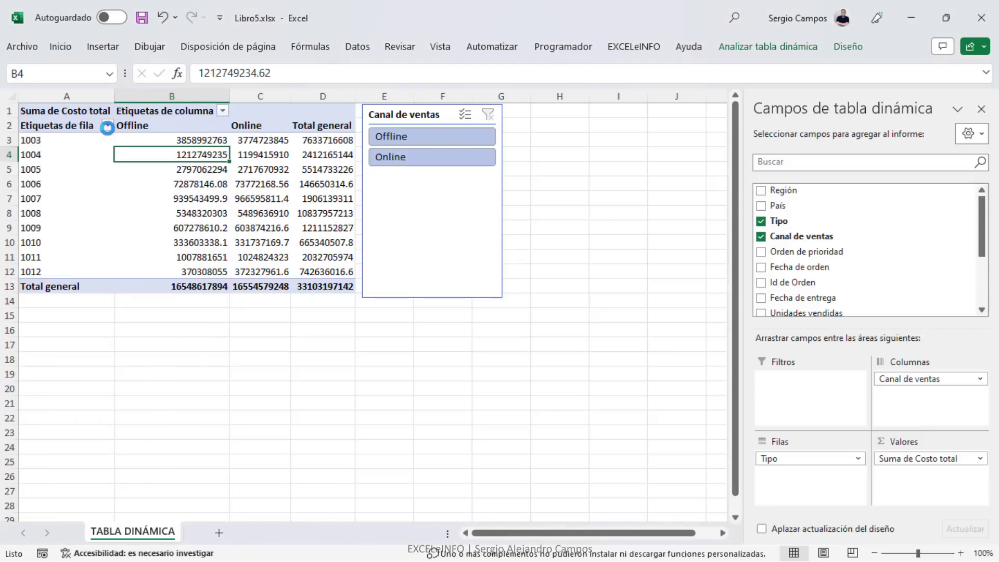